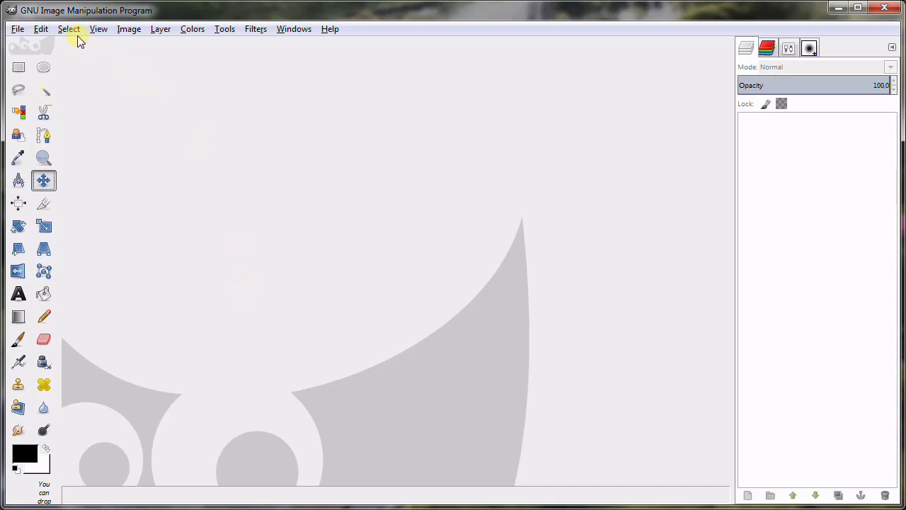
Create a new image 1200 px wide and 600 px high
click(18, 29)
click(32, 46)
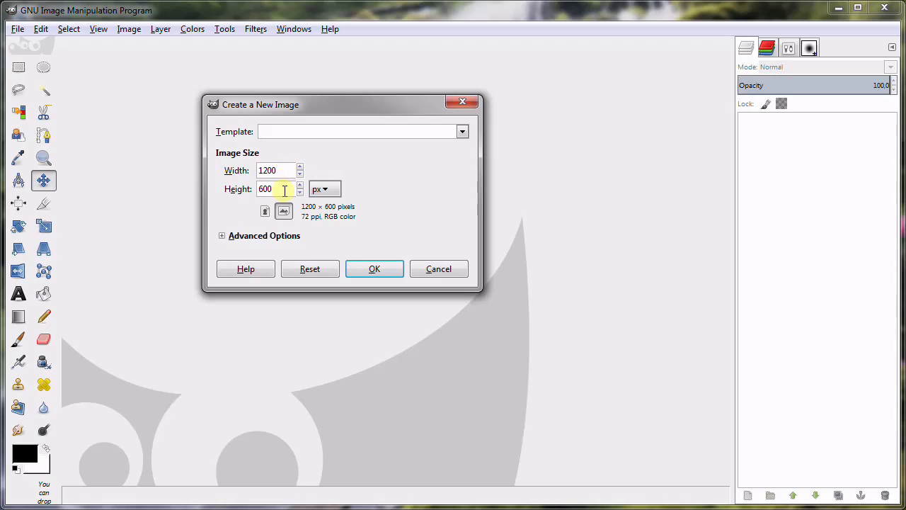
click(374, 269)
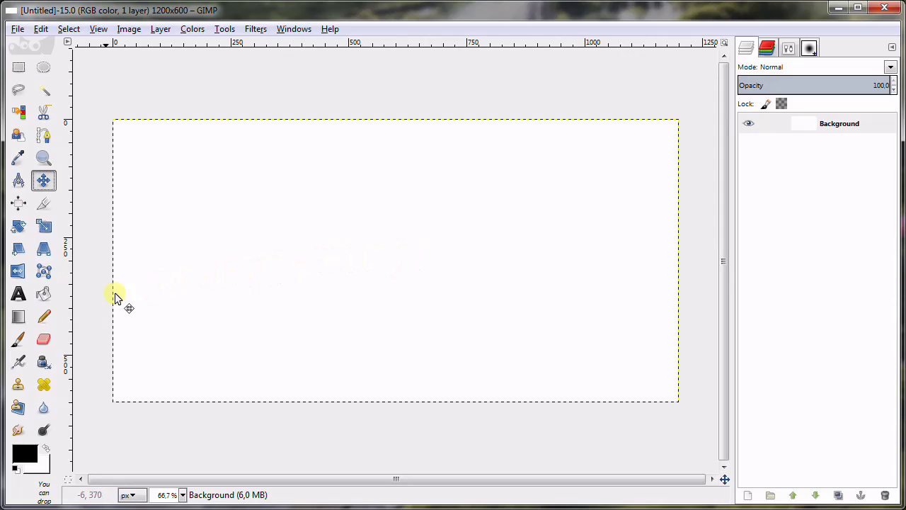
Fill the Background layer with the Wood pattern using the Bucket Fill tool
click(47, 297)
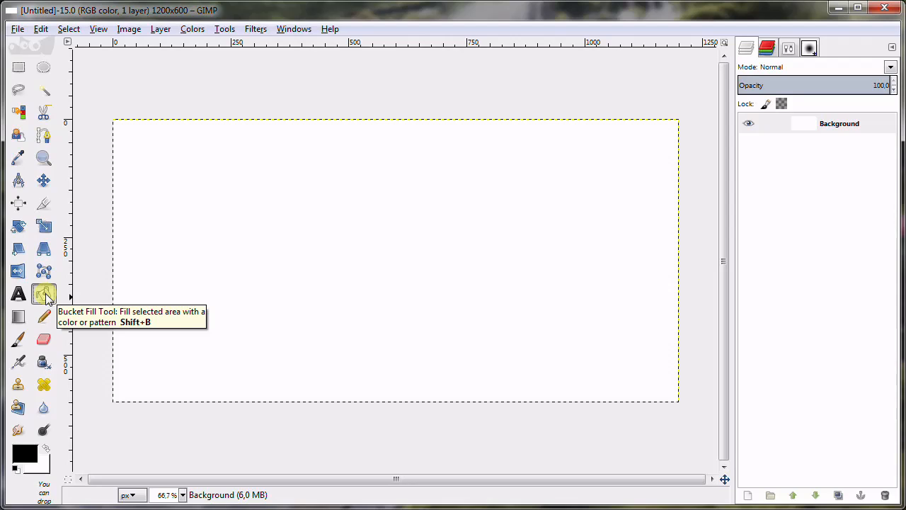
click(788, 51)
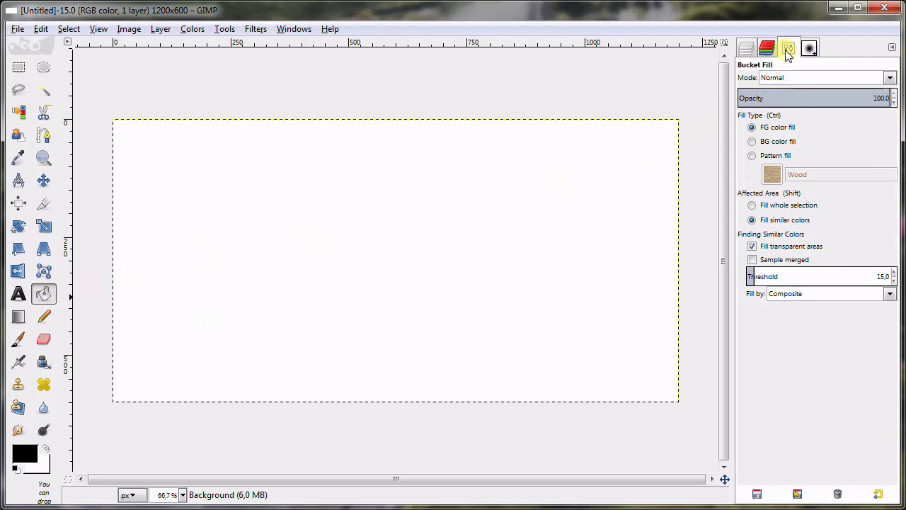
click(762, 160)
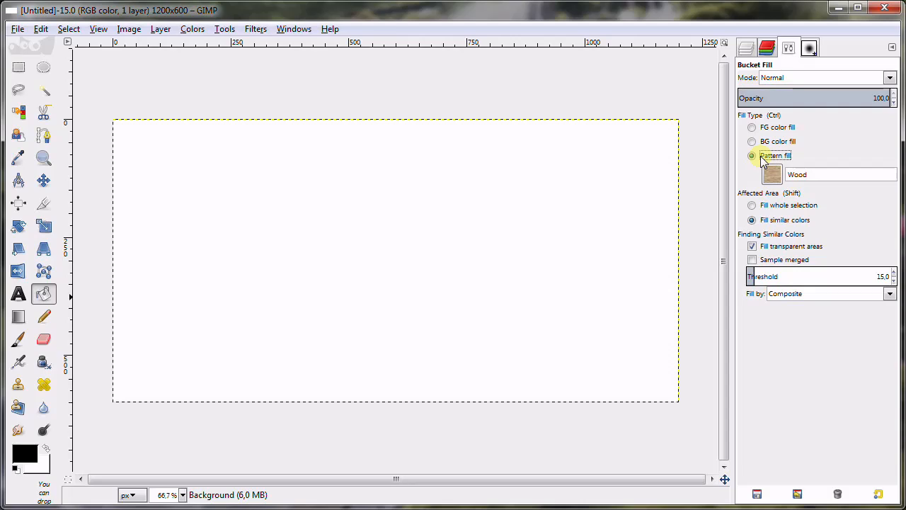
click(772, 176)
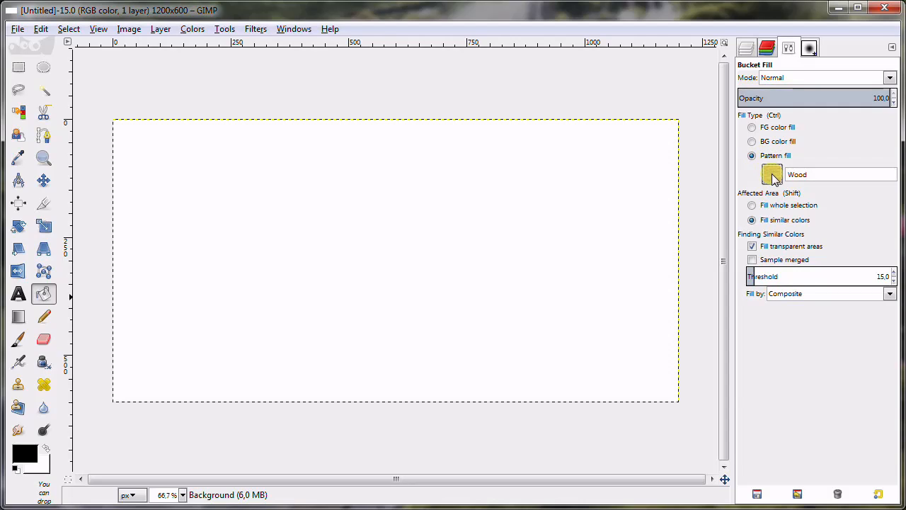
click(773, 177)
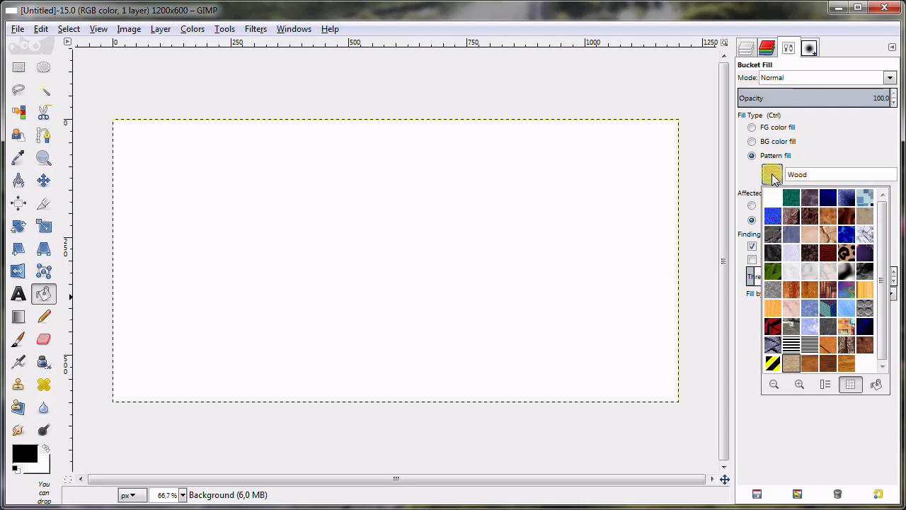
click(791, 363)
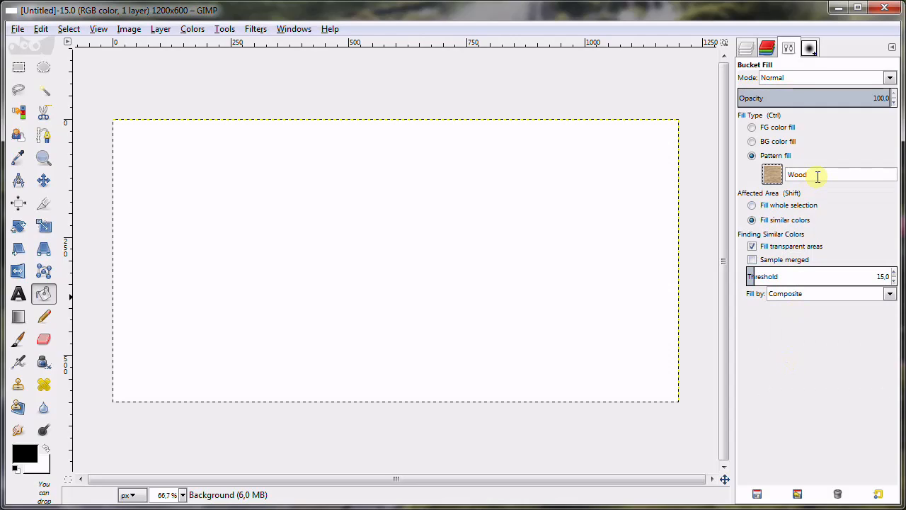
click(746, 50)
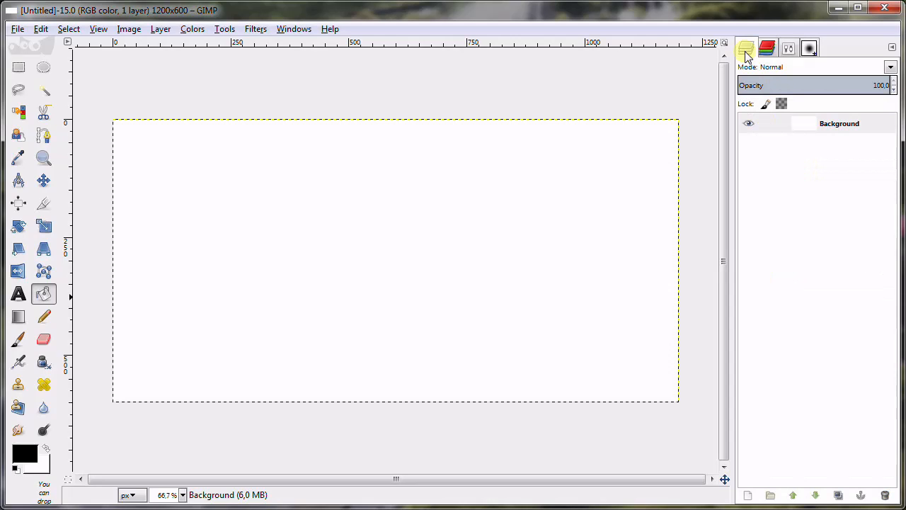
click(441, 256)
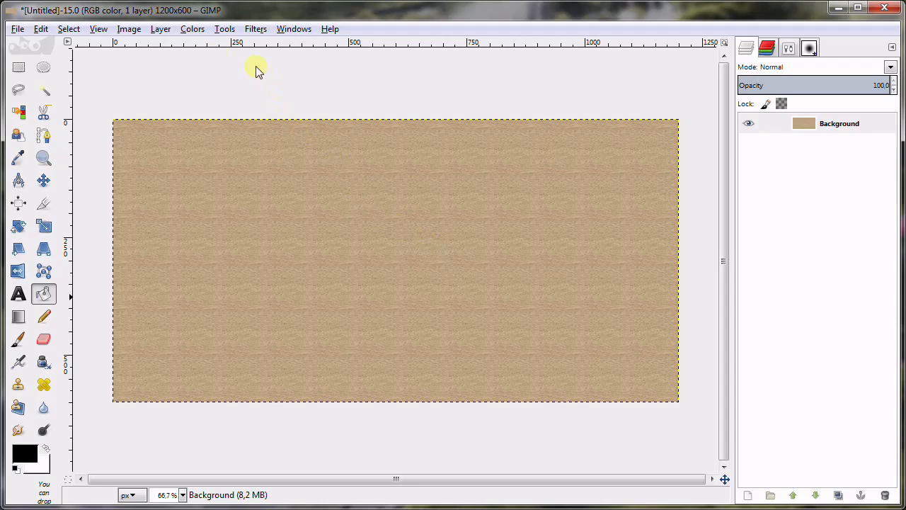
Add a new 1200 × 600 px layer named Stiker with Transparency as its fill type
click(160, 28)
click(172, 44)
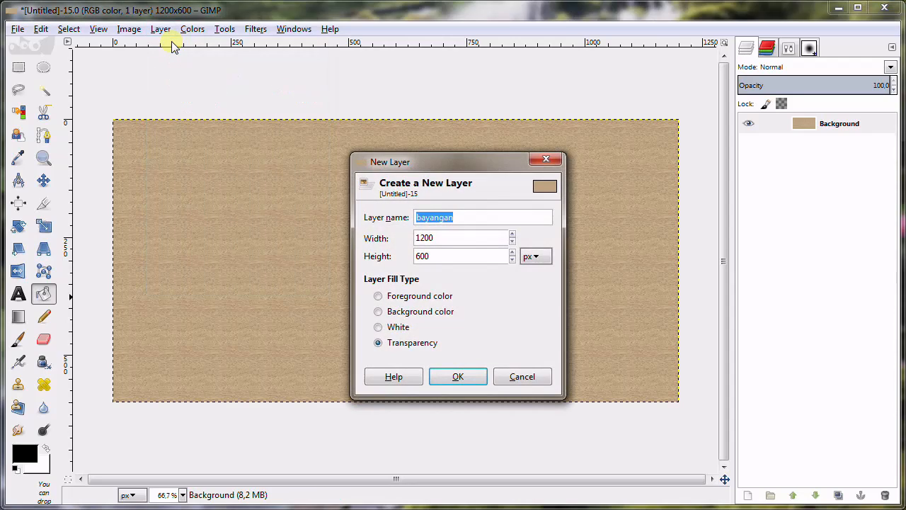
text(Stiker)
click(457, 377)
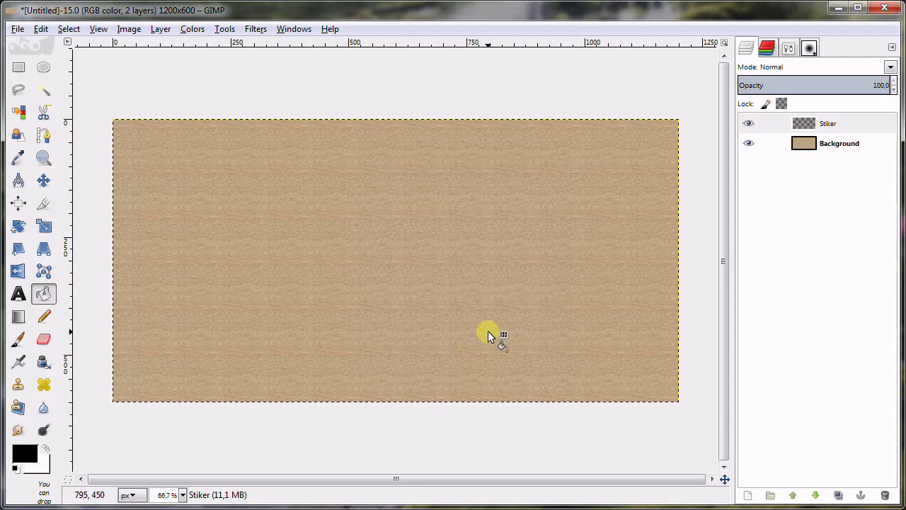
Make a circular selection about 520 px in diameter near the canvas centre and fill it with the white background color on the Stiker layer
click(46, 69)
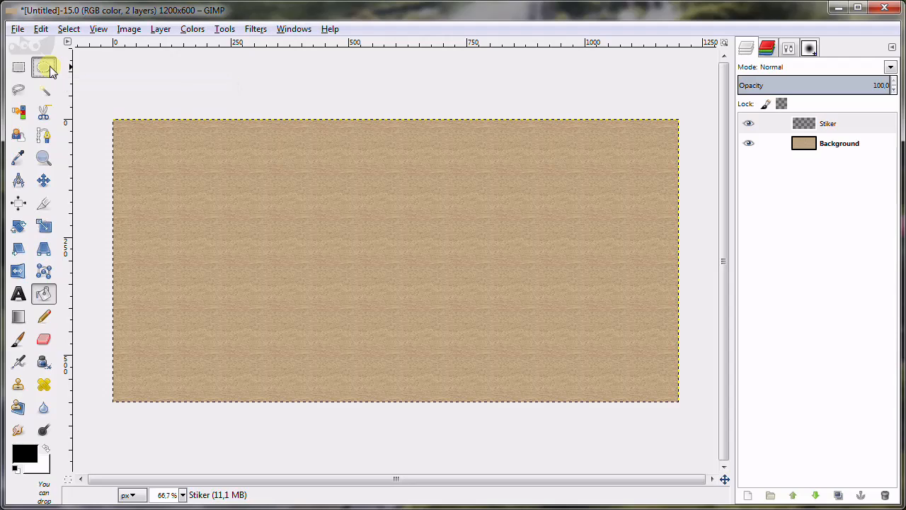
click(788, 49)
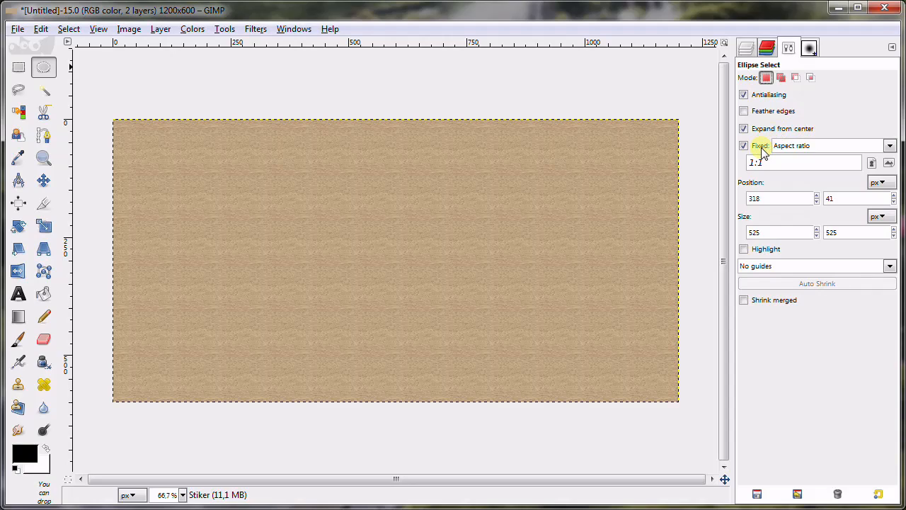
click(747, 48)
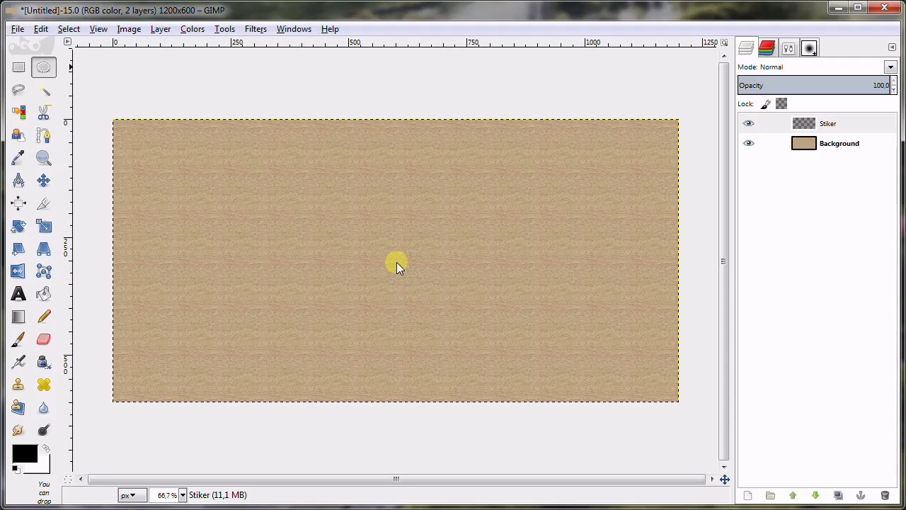
drag(381, 260, 497, 385)
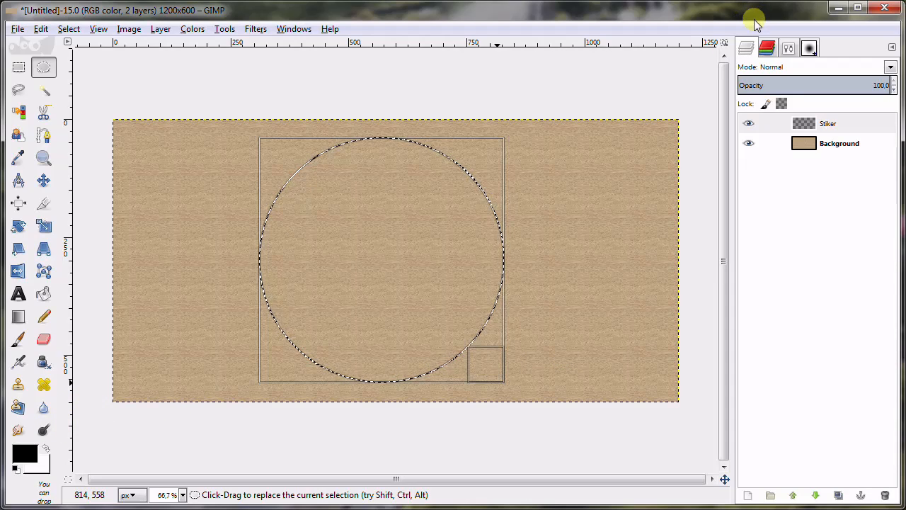
click(41, 30)
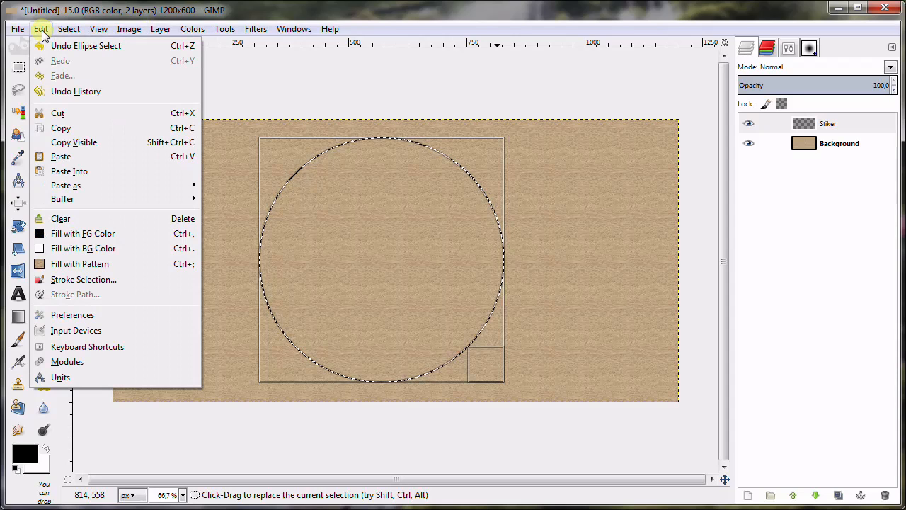
click(115, 254)
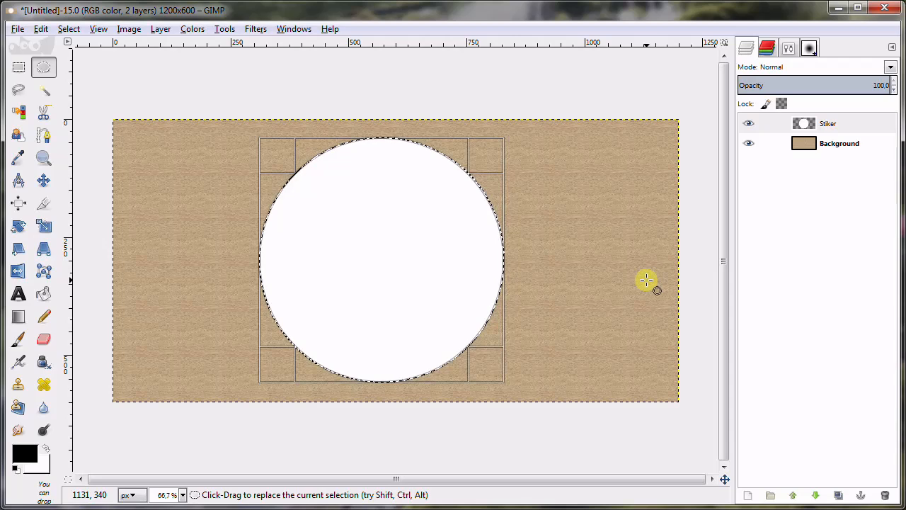
click(43, 180)
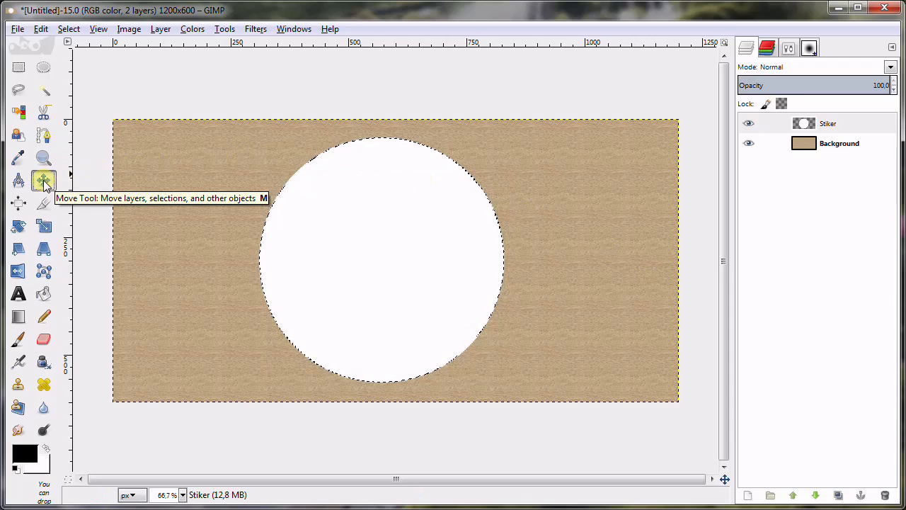
Shrink the circular selection by 30 px and convert it into a border selection of 10 px
click(71, 32)
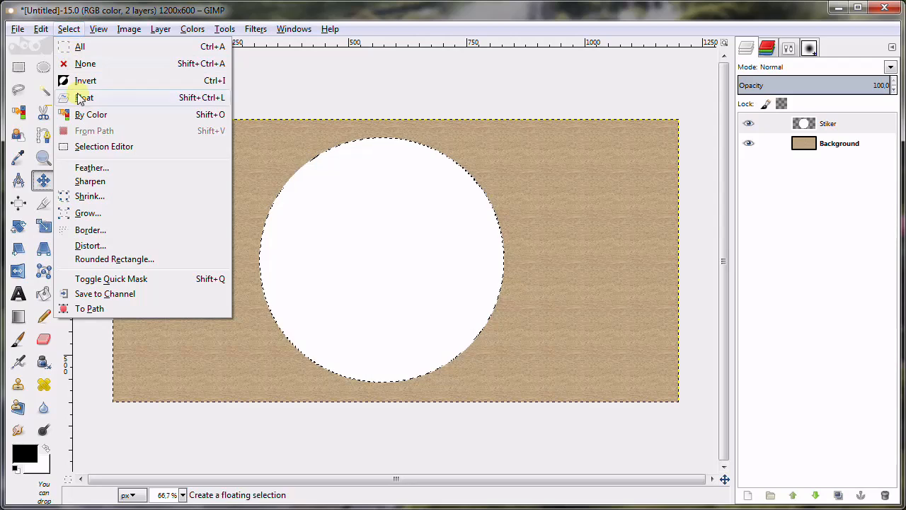
click(90, 196)
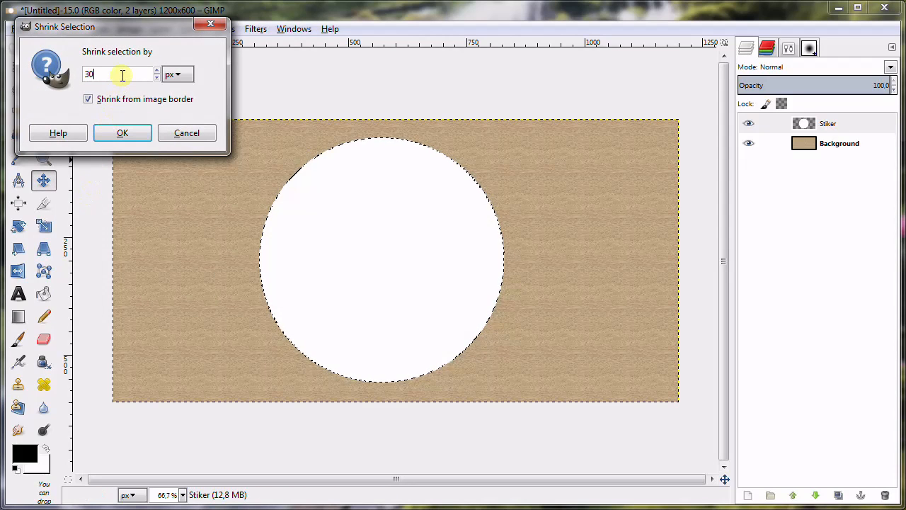
click(123, 135)
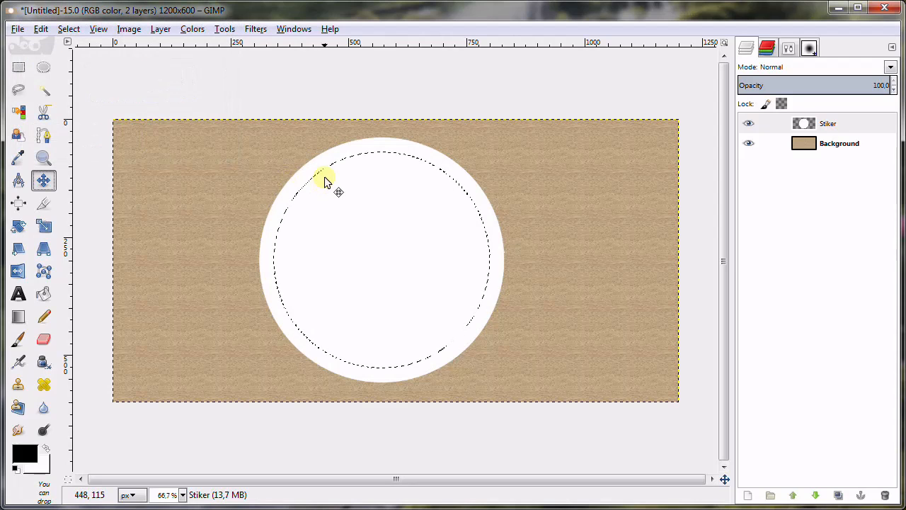
click(69, 32)
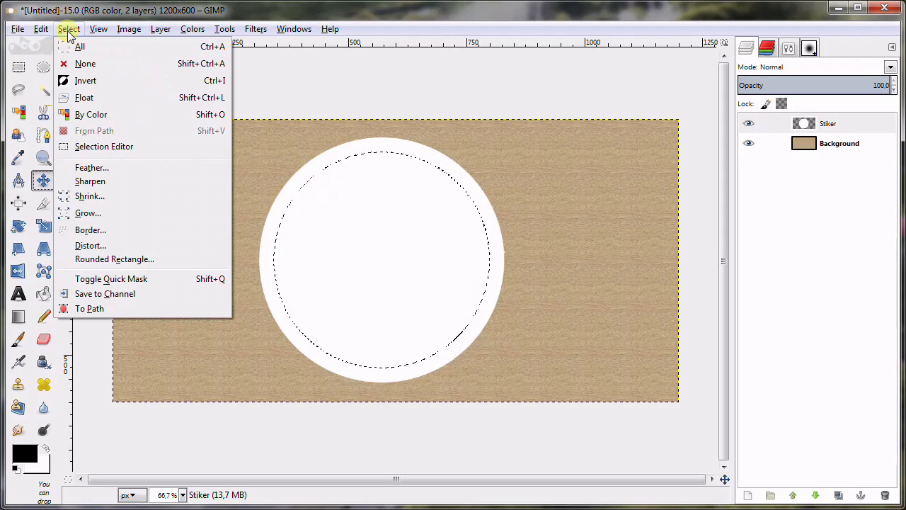
click(96, 232)
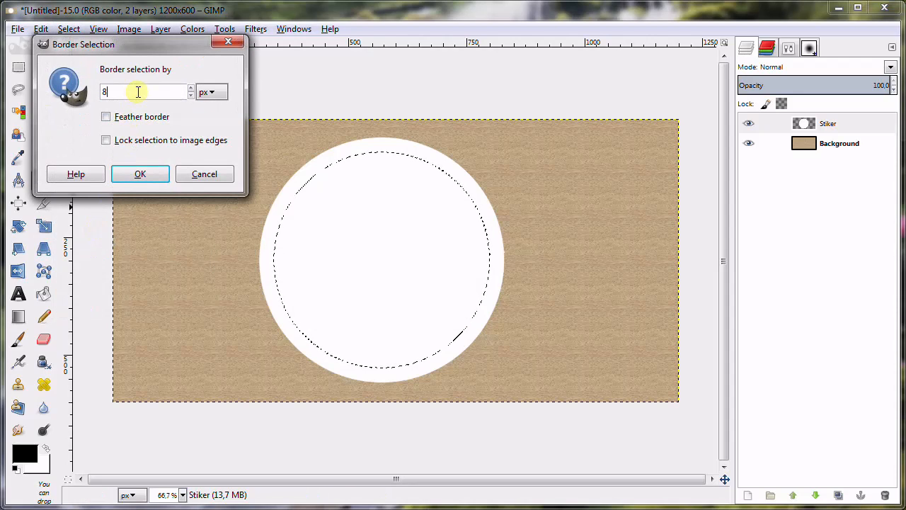
click(191, 87)
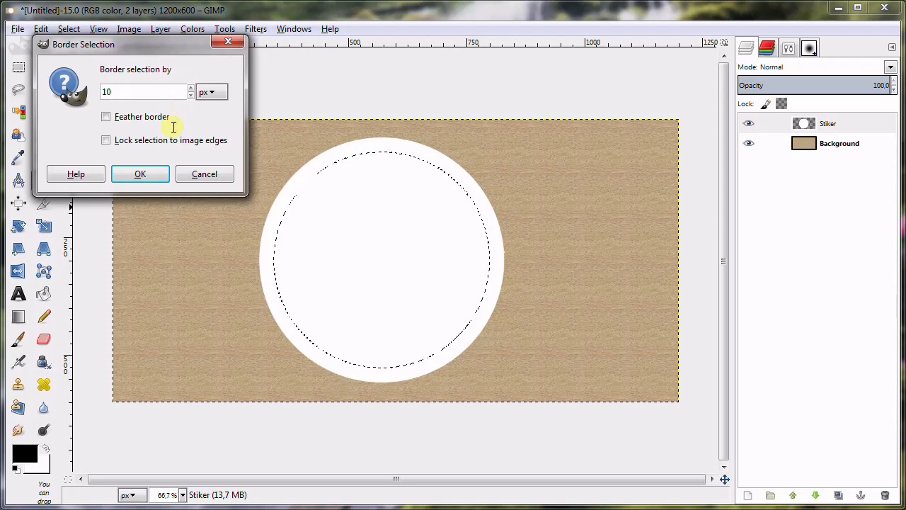
click(143, 175)
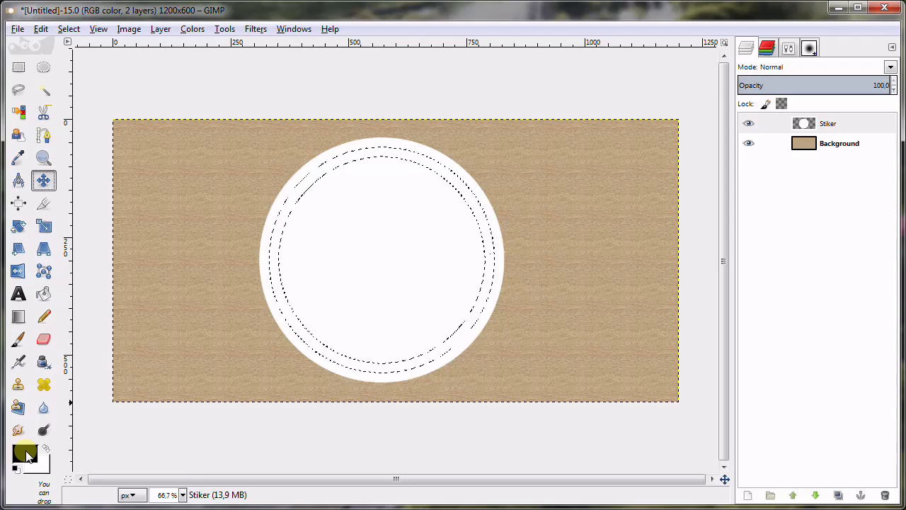
Fill the ring-shaped selection with the black foreground color and remove the selection
click(41, 29)
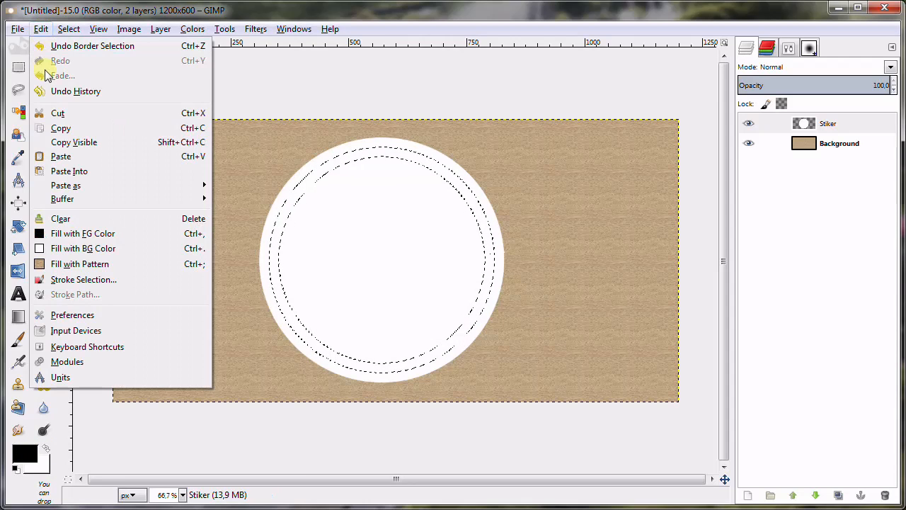
click(92, 233)
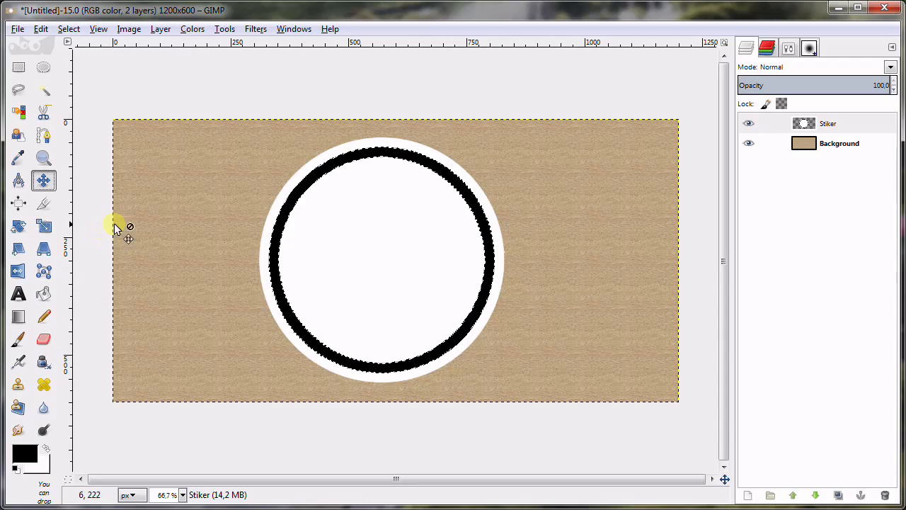
click(70, 29)
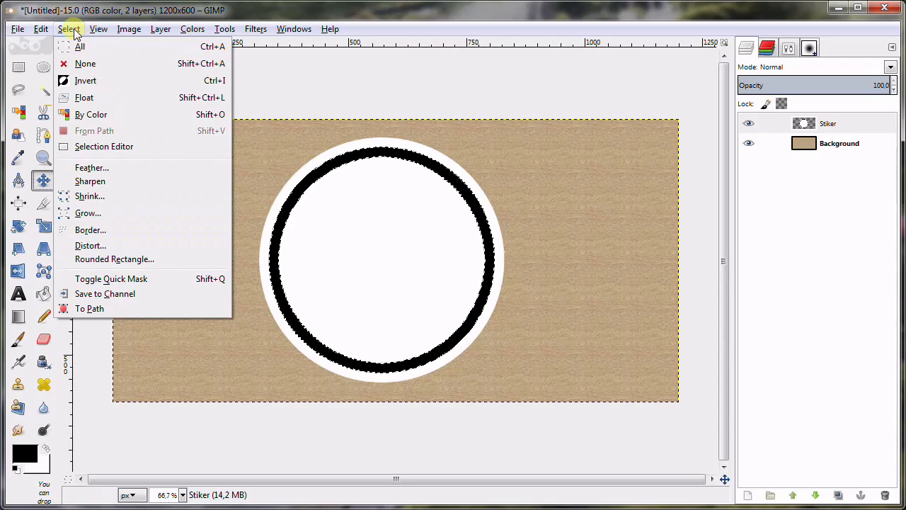
click(85, 63)
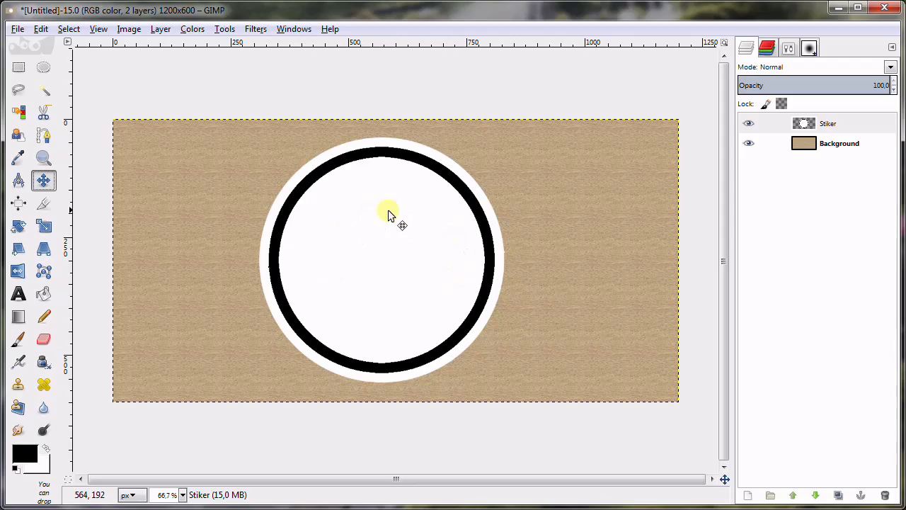
Bucket-fill the inner circle of the sticker with yellow (fff600) using the foreground color fill type
click(43, 294)
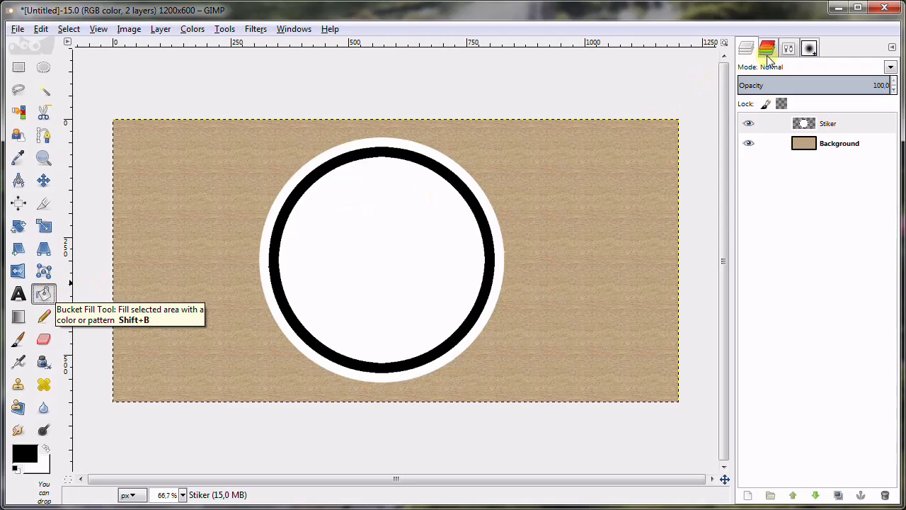
click(788, 48)
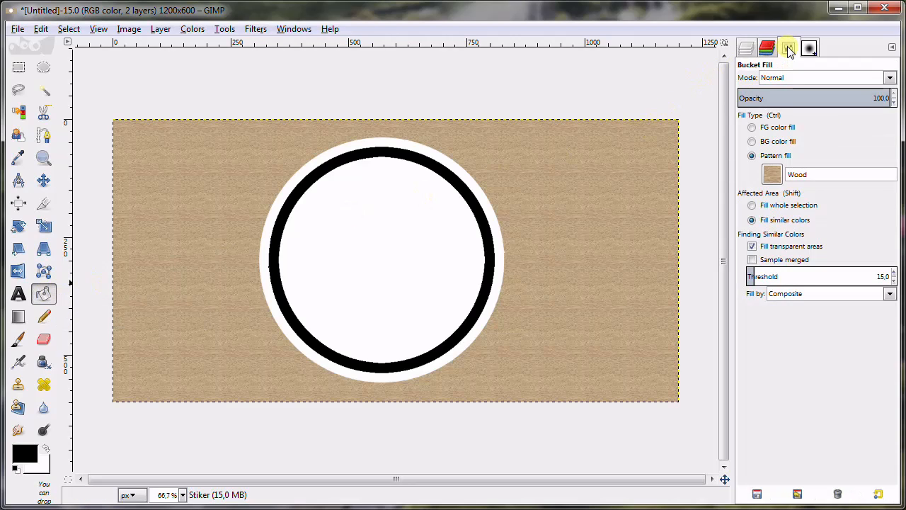
click(780, 128)
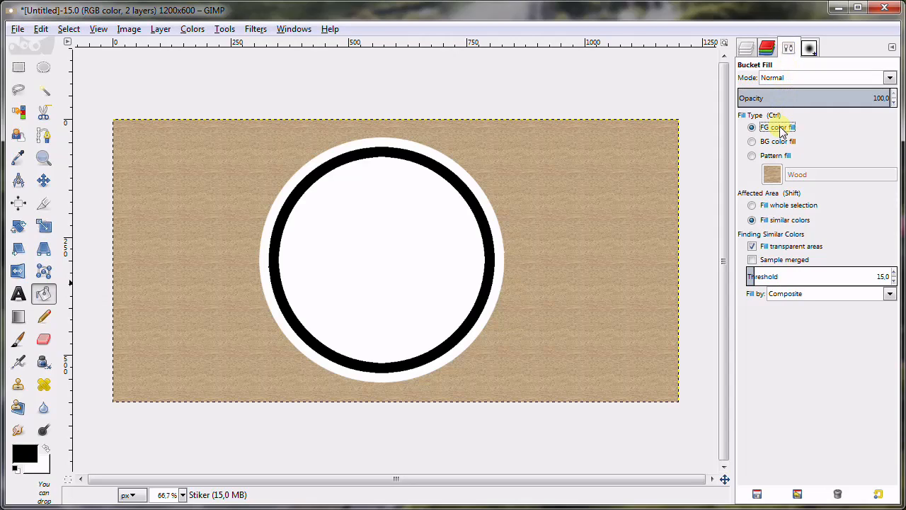
click(746, 48)
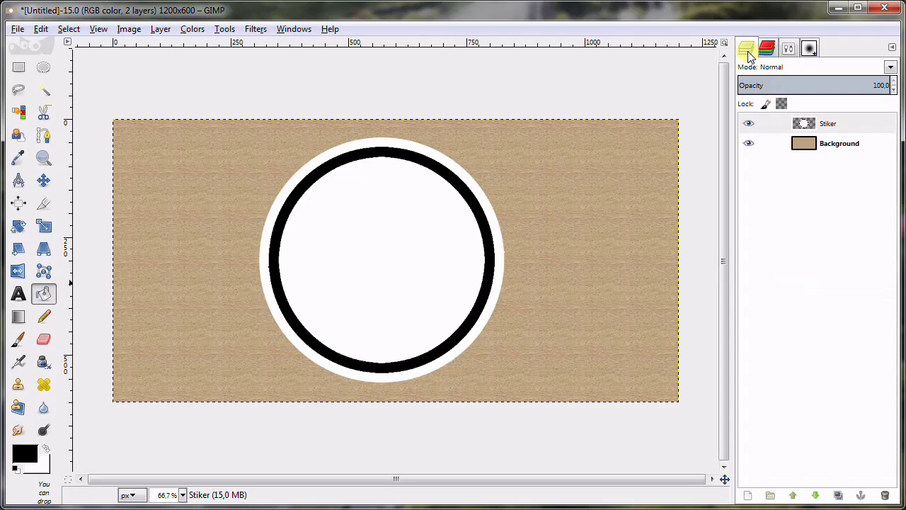
click(24, 459)
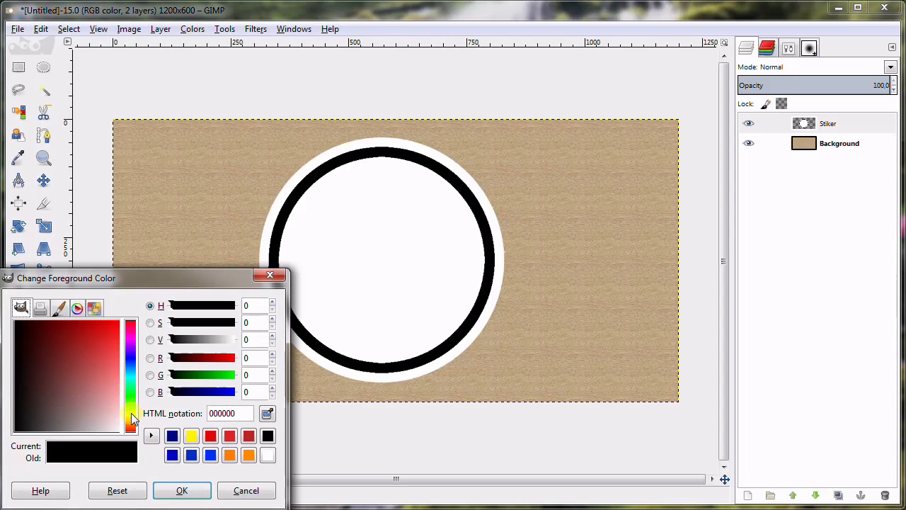
click(189, 439)
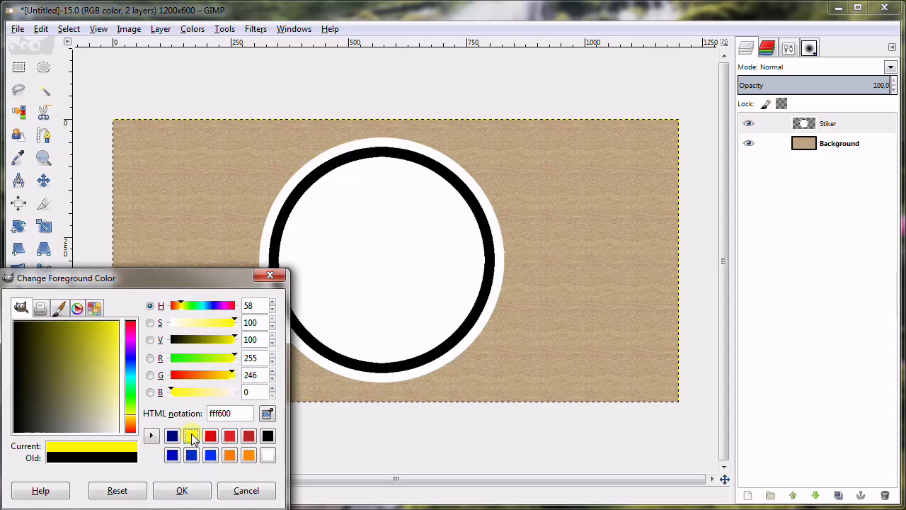
click(188, 492)
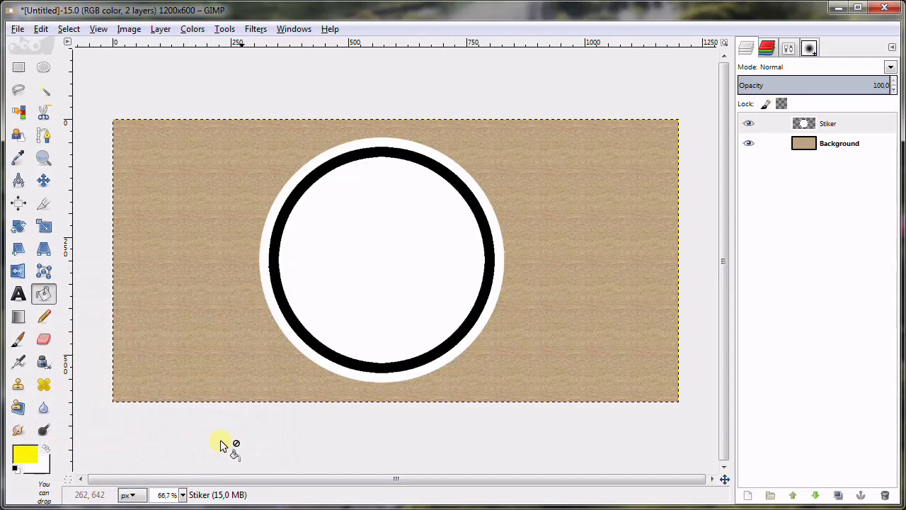
click(365, 255)
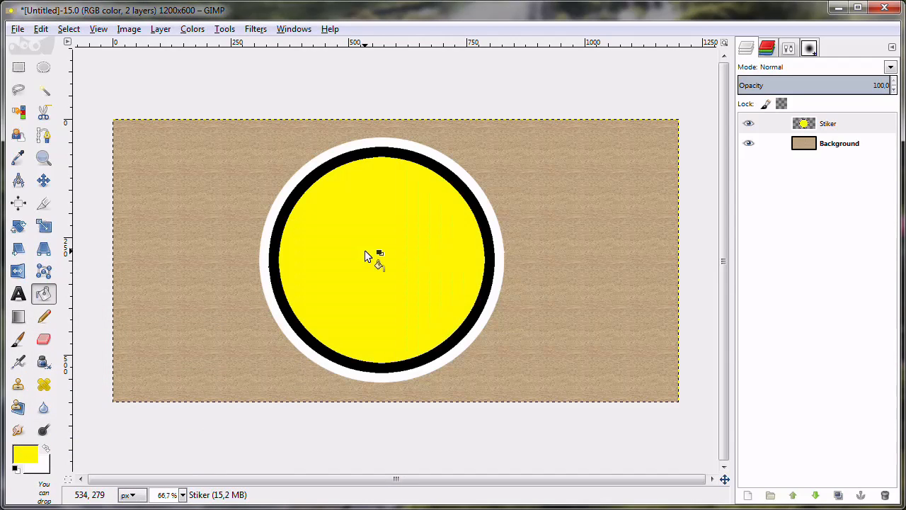
Set up the Text tool with Stencil Std Bold, size 50 px, and dark blue color 000983
click(18, 296)
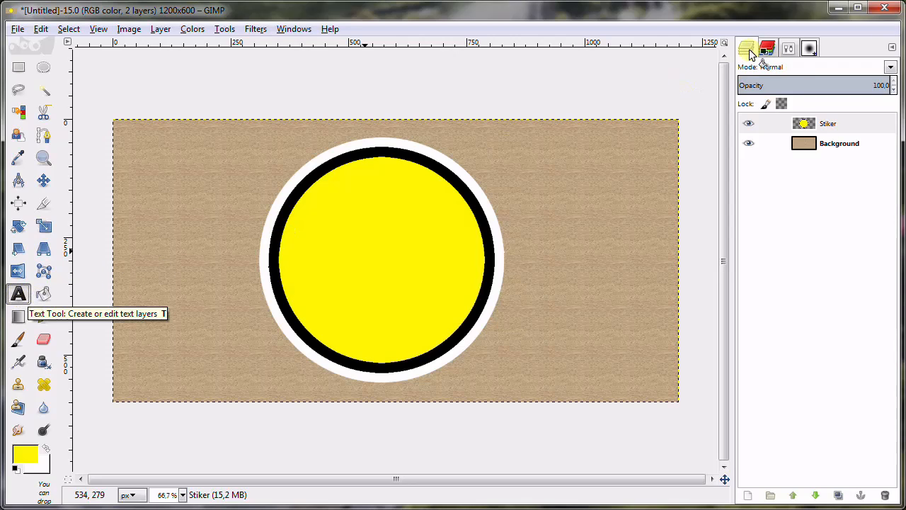
click(787, 47)
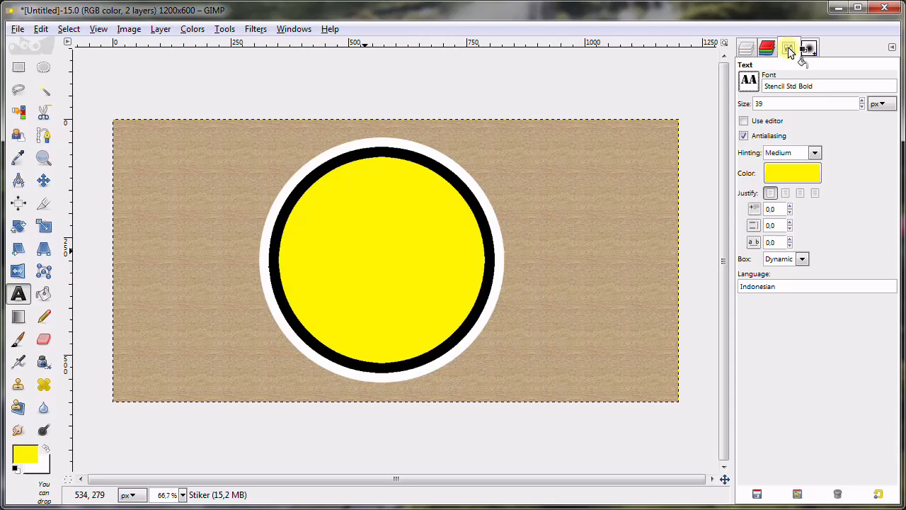
click(862, 101)
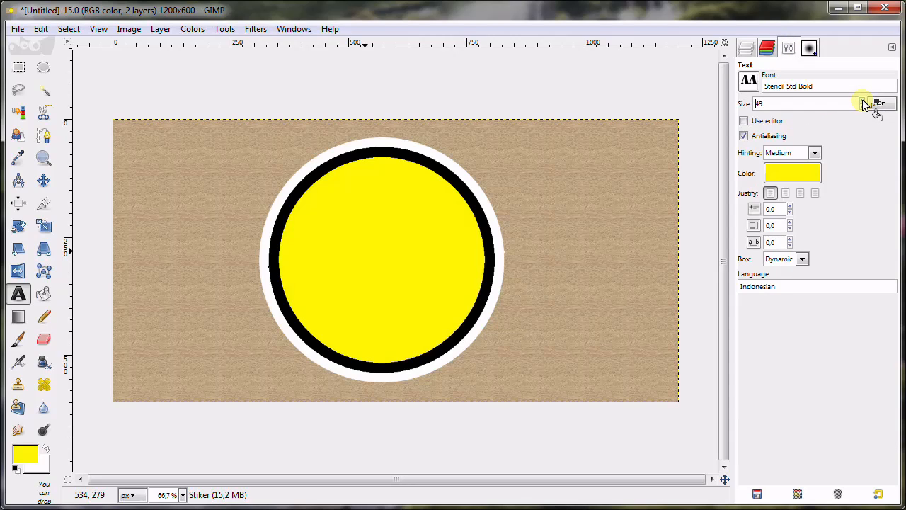
click(862, 100)
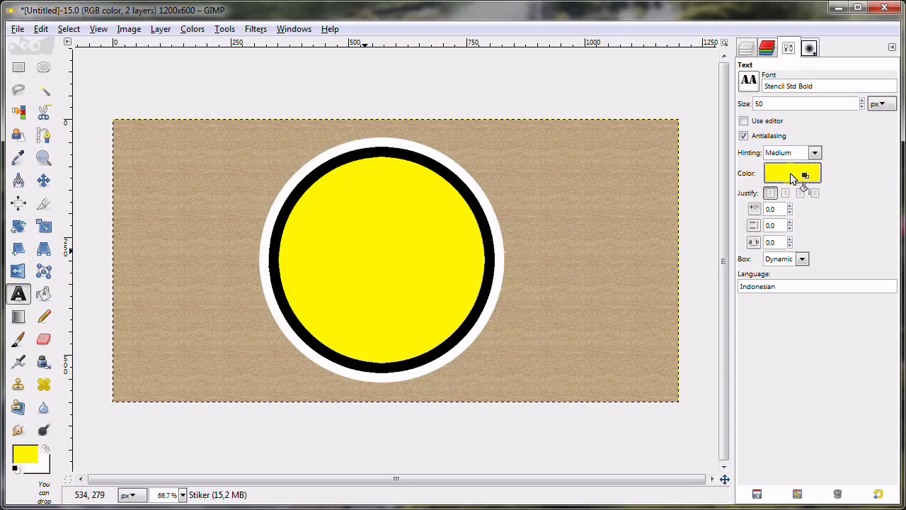
click(793, 177)
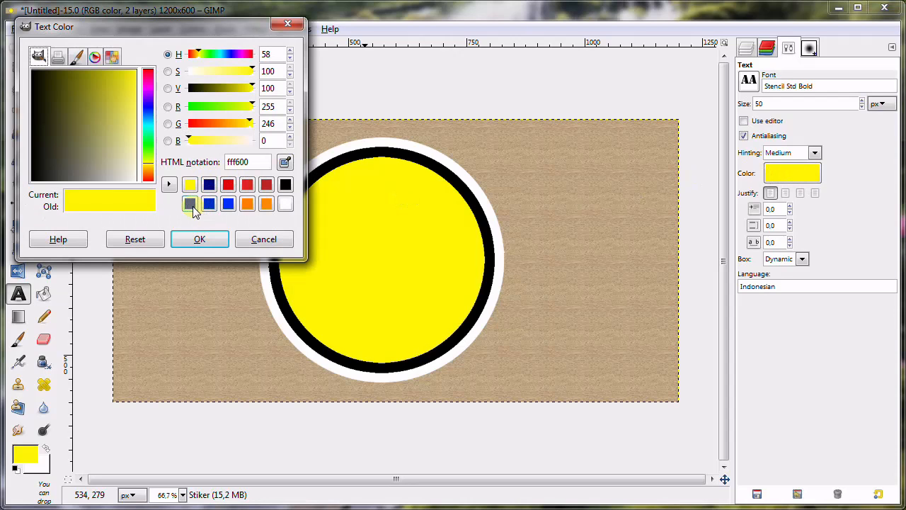
click(209, 185)
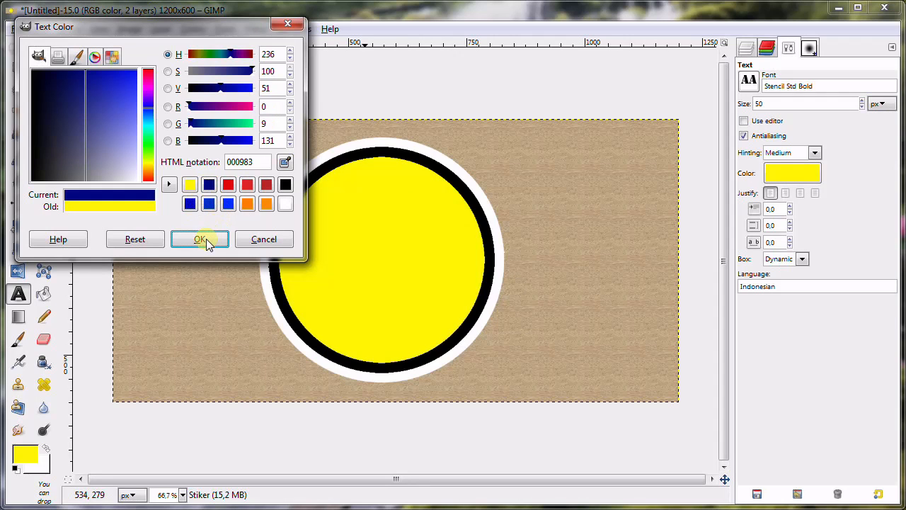
click(206, 238)
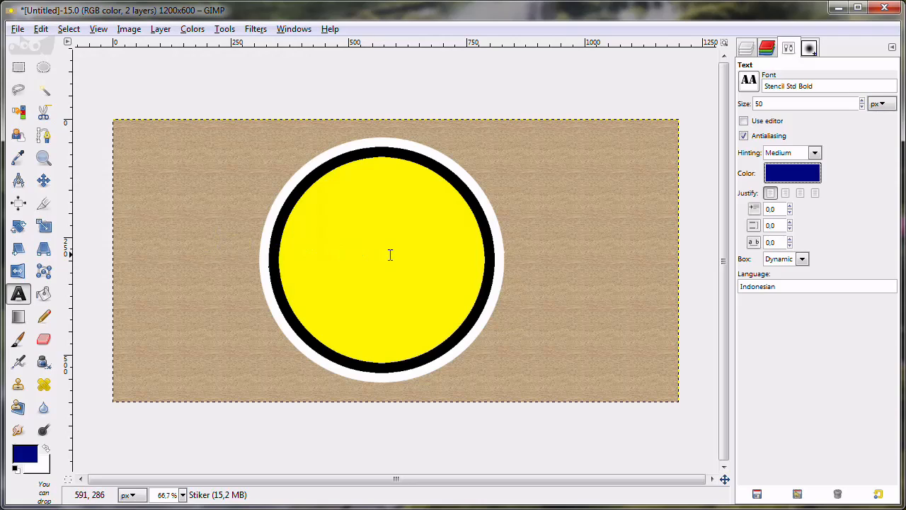
Add the two-line text BELAJAR GIMP inside the yellow circle, with GIMP centred below BELAJAR
click(325, 247)
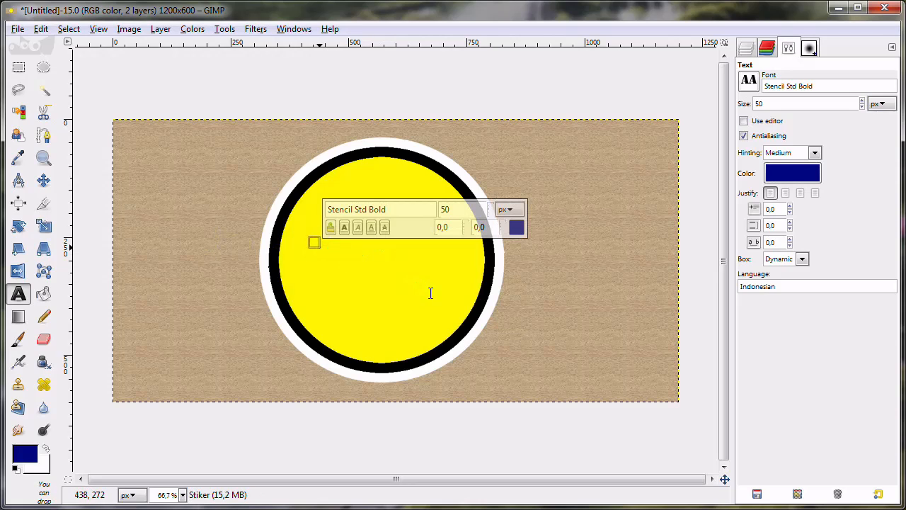
text(BEL)
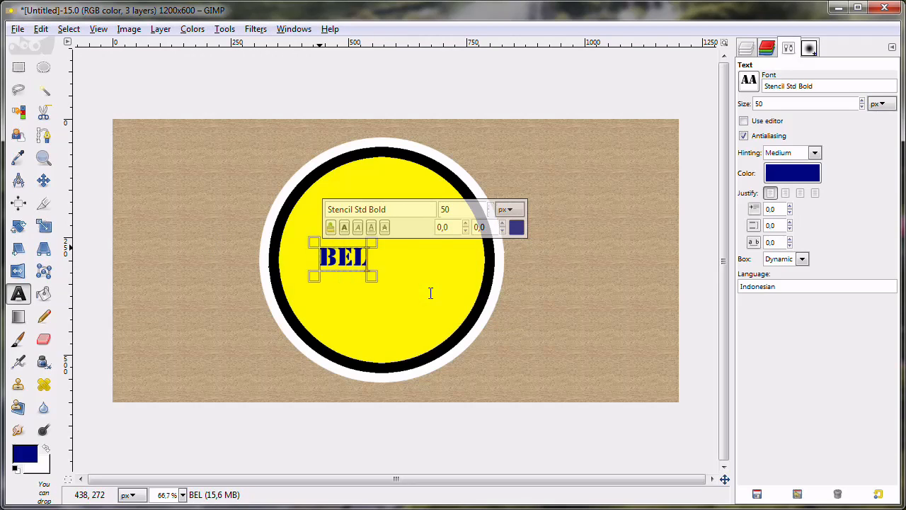
text(AJAR)
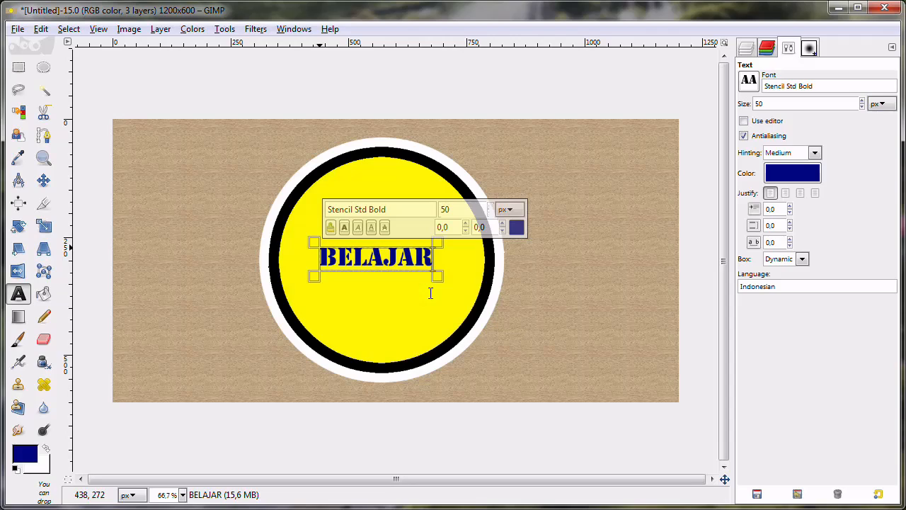
key(Return)
text(GIMP)
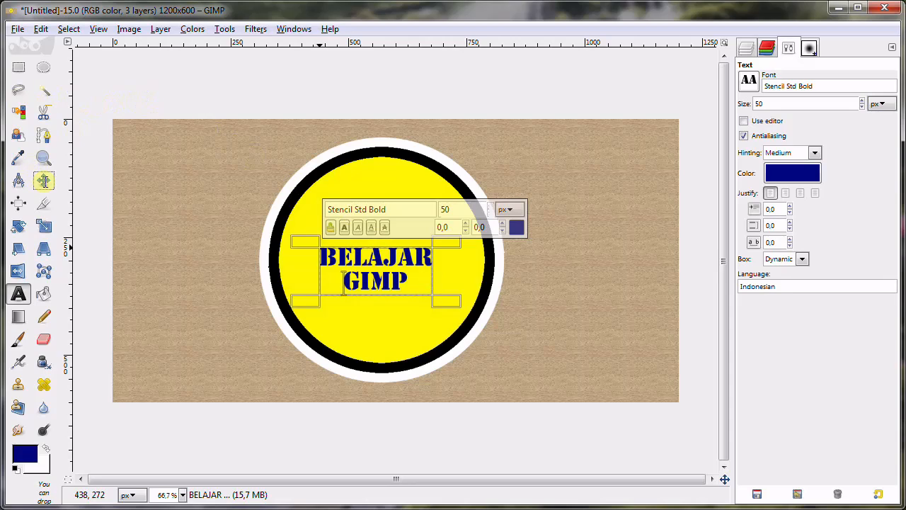
Move the BELAJAR GIMP text layer slightly up and to the right to centre it in the yellow circle
click(745, 48)
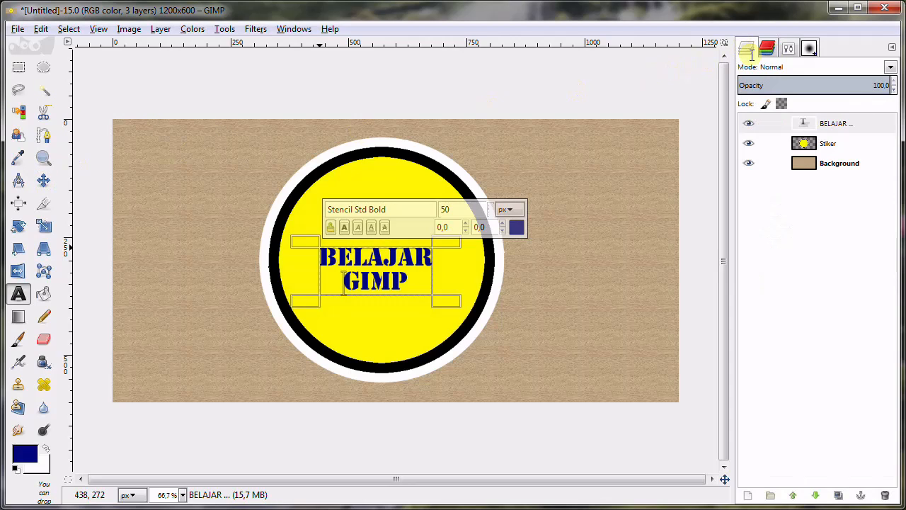
click(803, 143)
click(834, 123)
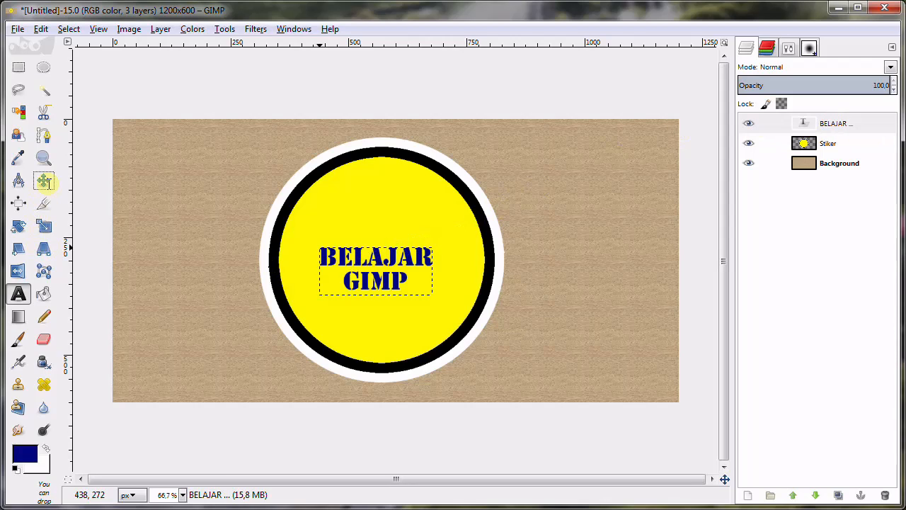
click(44, 181)
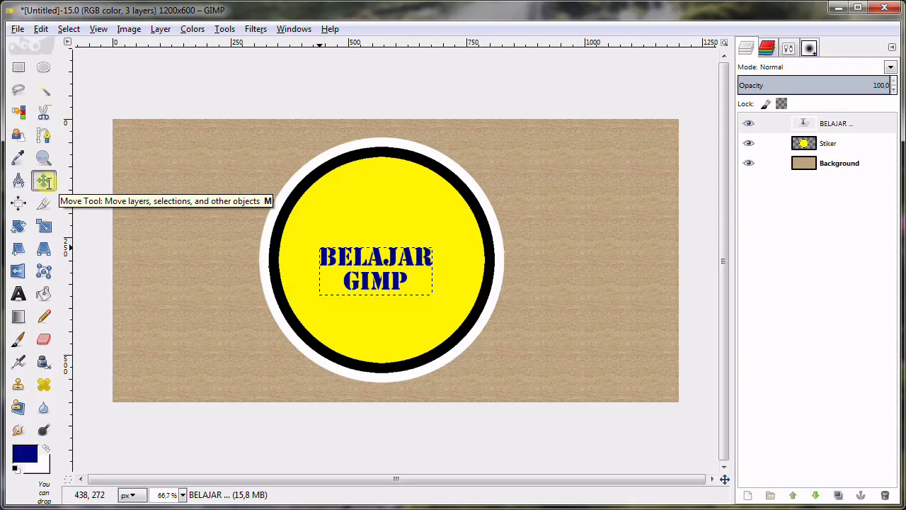
click(344, 258)
key(Up)
key(Up)
key(Up)
key(Up)
key(Up)
key(Up)
key(Up)
key(Up)
key(Up)
key(Up)
key(Up)
key(Up)
key(Up)
key(Up)
key(Up)
key(Up)
key(Up)
key(Up)
key(Up)
key(Up)
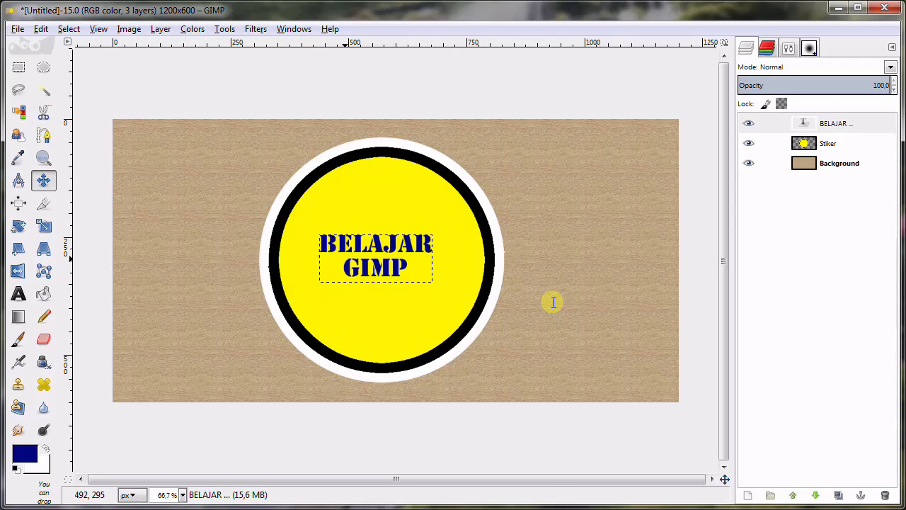
key(Right)
key(Right)
key(Right)
key(Right)
key(Right)
key(Right)
key(Right)
key(Right)
key(Right)
key(Right)
key(Right)
key(Right)
key(Right)
key(Right)
key(Right)
key(Right)
key(Down)
key(Down)
key(Down)
key(Down)
key(Down)
key(Down)
key(Down)
key(Down)
key(Down)
key(Down)
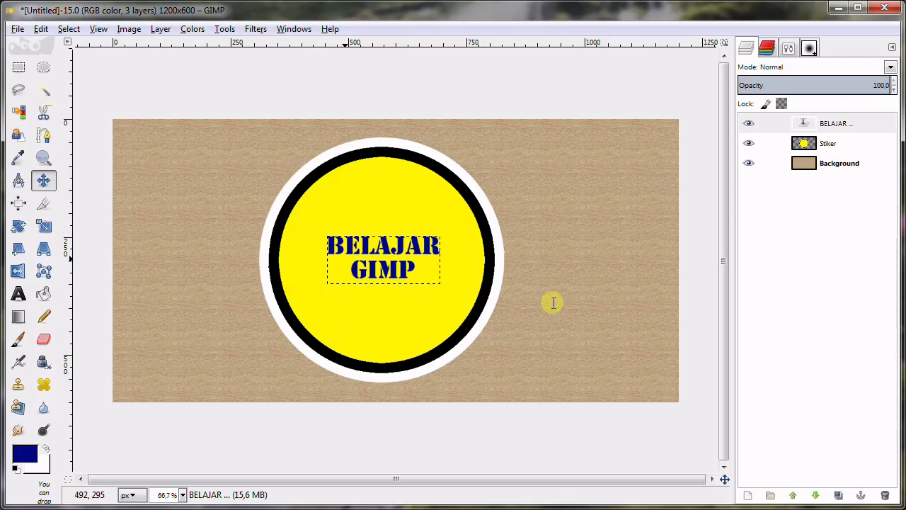
With the Stiker layer active, reset the colors to black and white and draw a three-point path across the sticker's lower-right edge
click(845, 145)
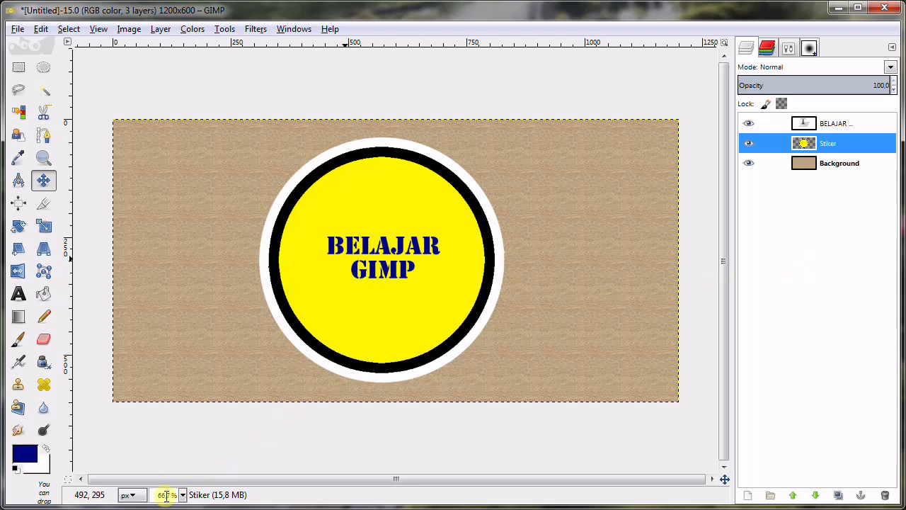
click(16, 467)
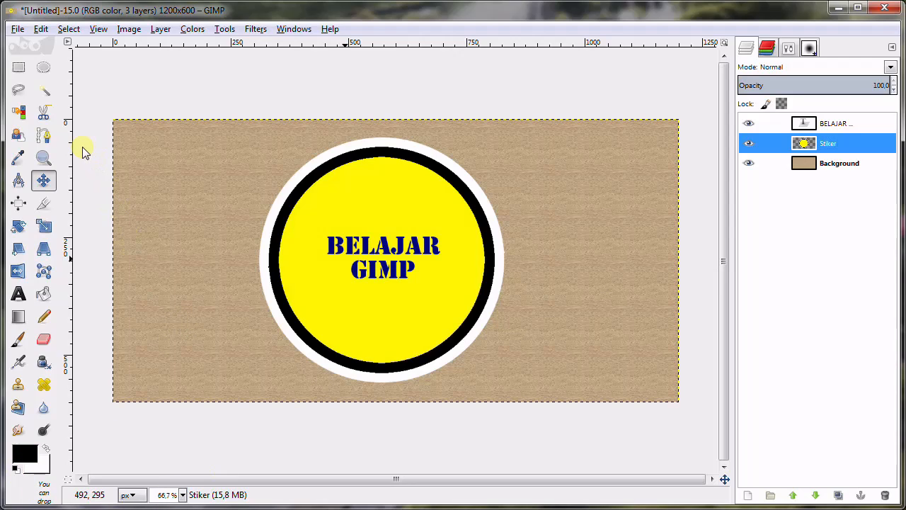
click(47, 140)
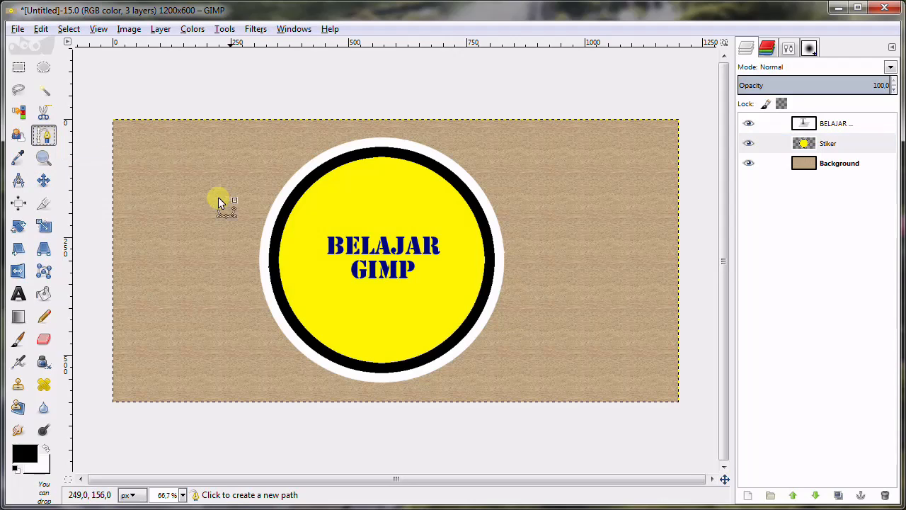
click(408, 385)
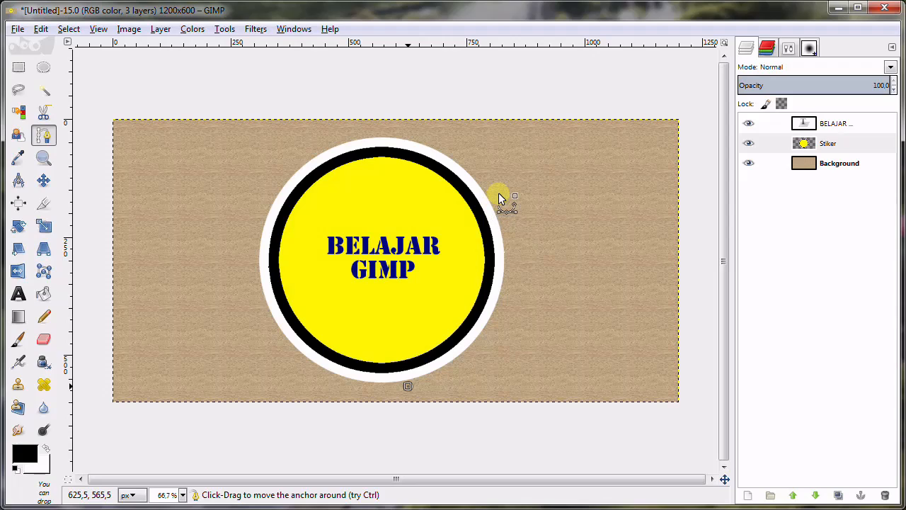
click(517, 336)
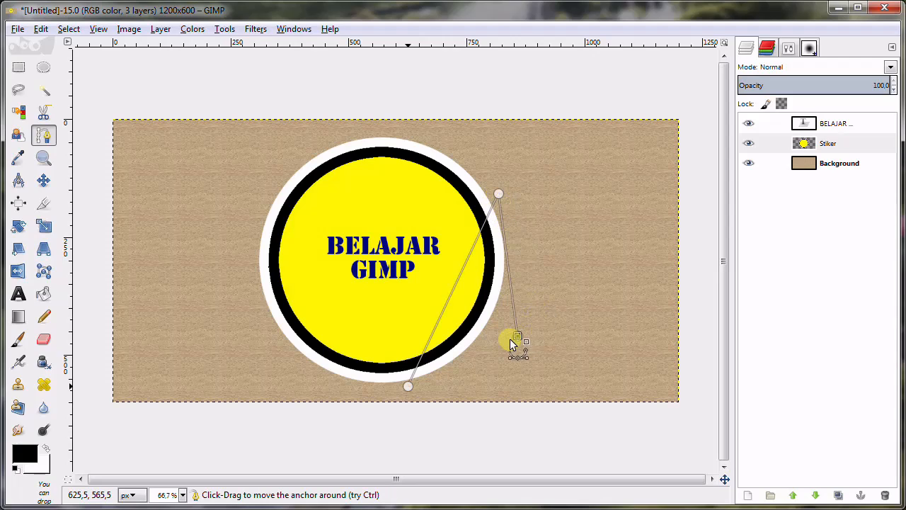
click(409, 387)
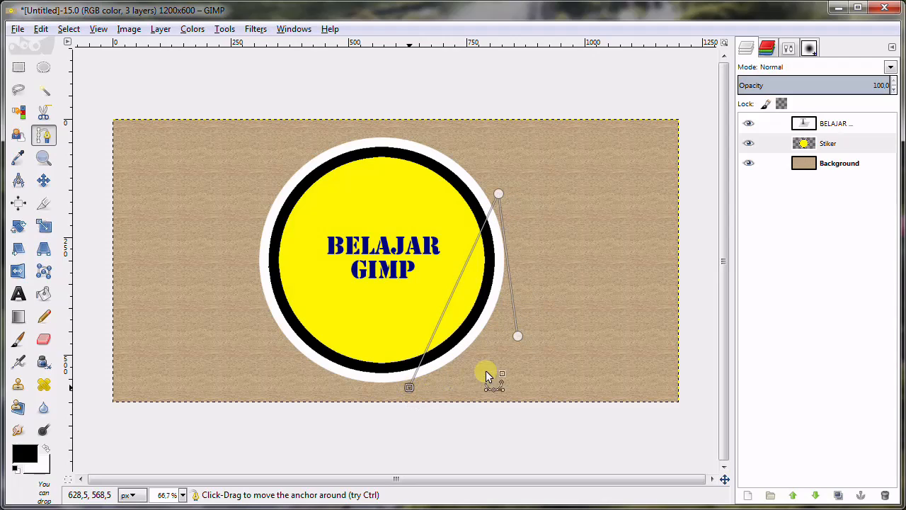
Convert the triangular path to a selection and cut that part out of the Stiker layer
key(shift+v)
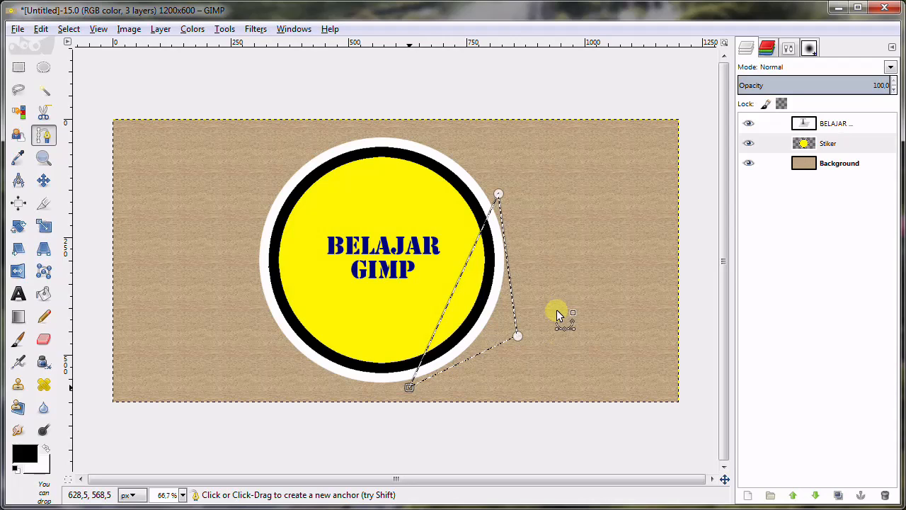
click(41, 29)
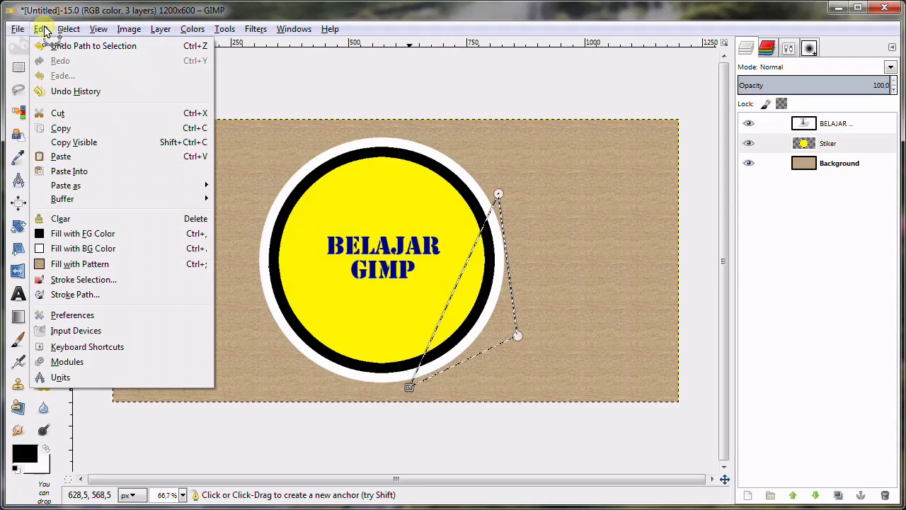
click(58, 113)
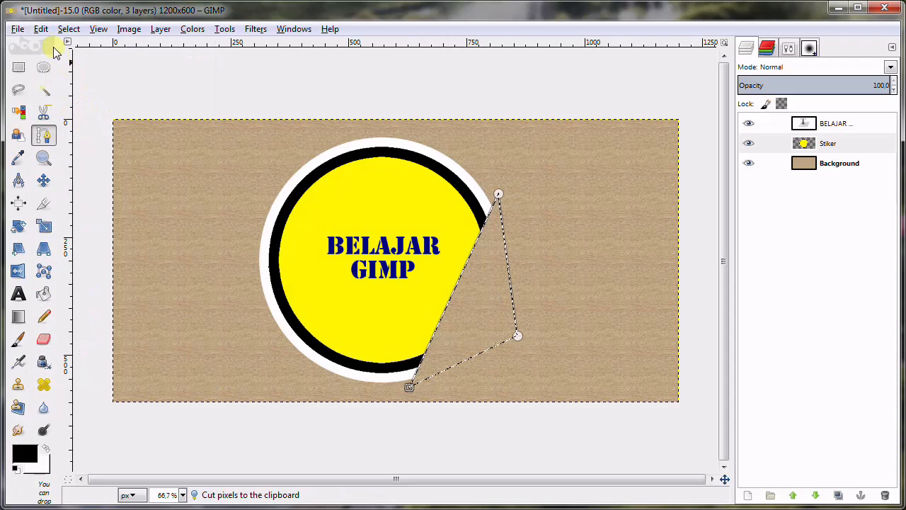
Paste the cut sticker piece as a new layer and rename that layer lipatan stiker
click(41, 30)
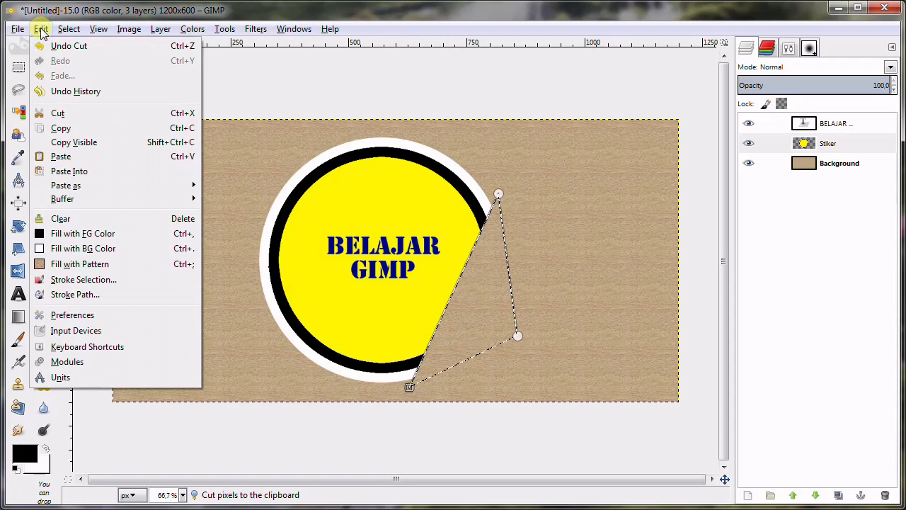
mouse_move(188, 185)
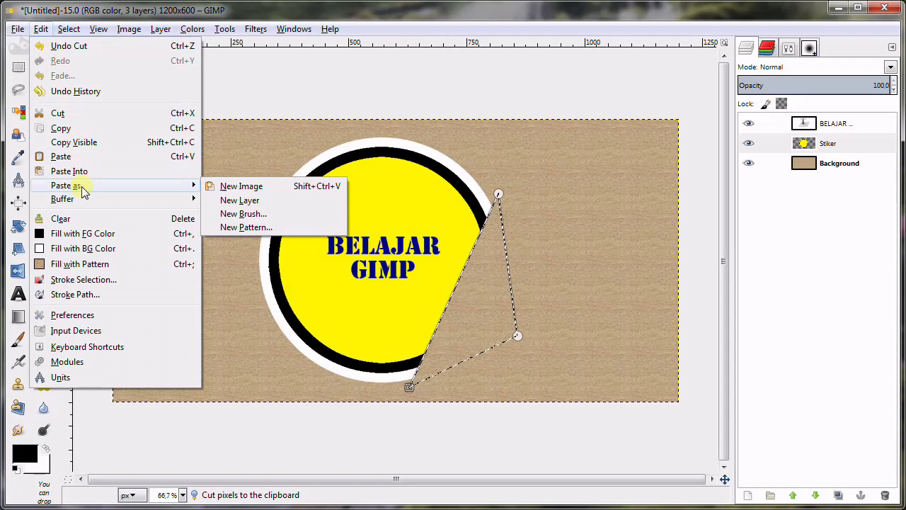
click(245, 200)
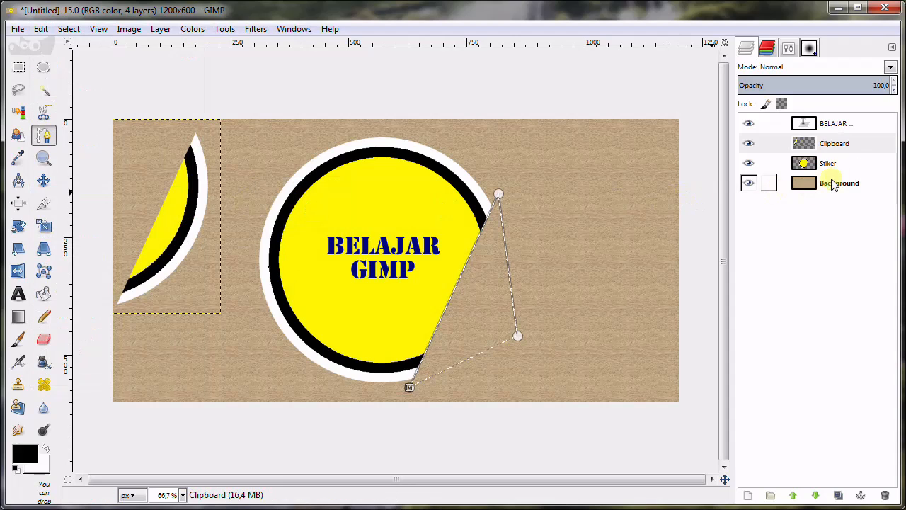
click(841, 146)
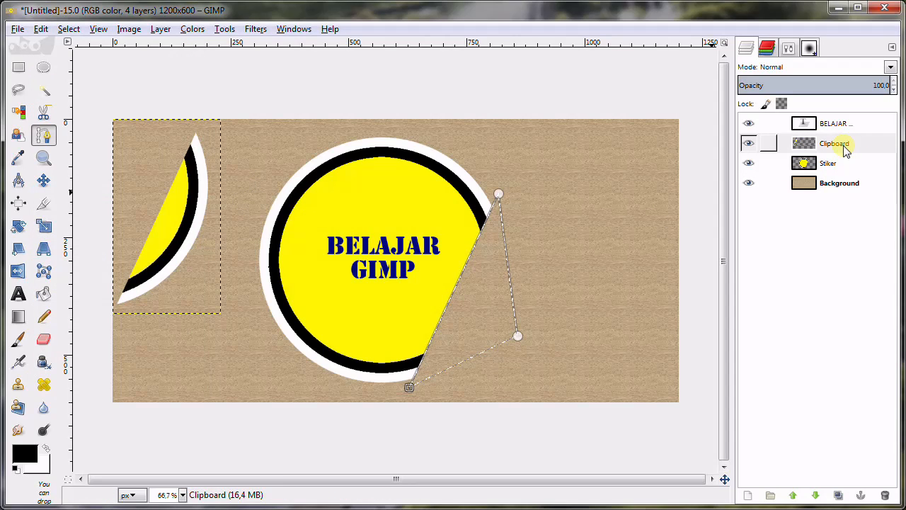
double_click(856, 145)
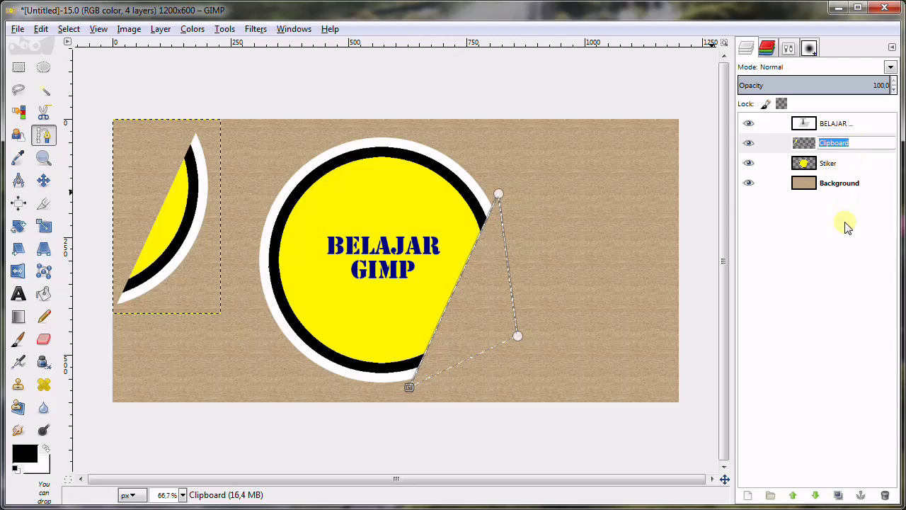
text(lip)
key(Return)
click(871, 144)
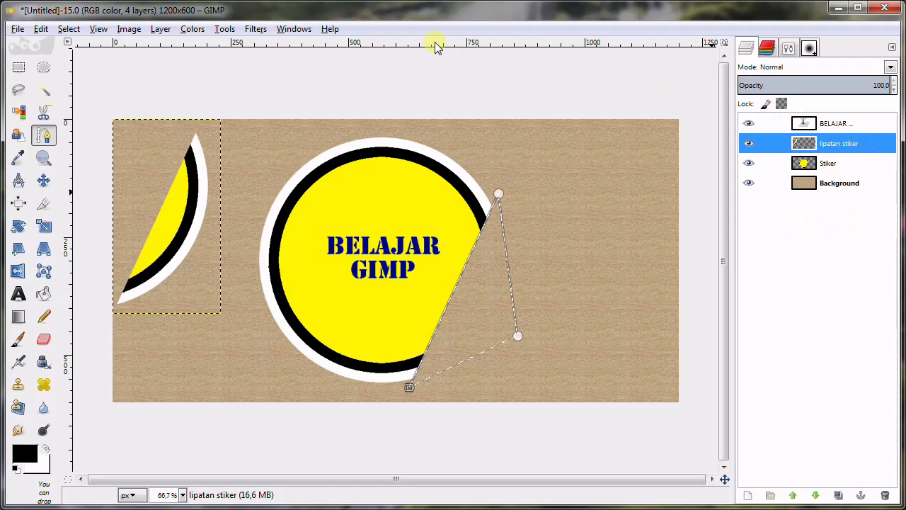
Select the opaque area of the lipatan stiker layer and fill it with the white background color
click(160, 29)
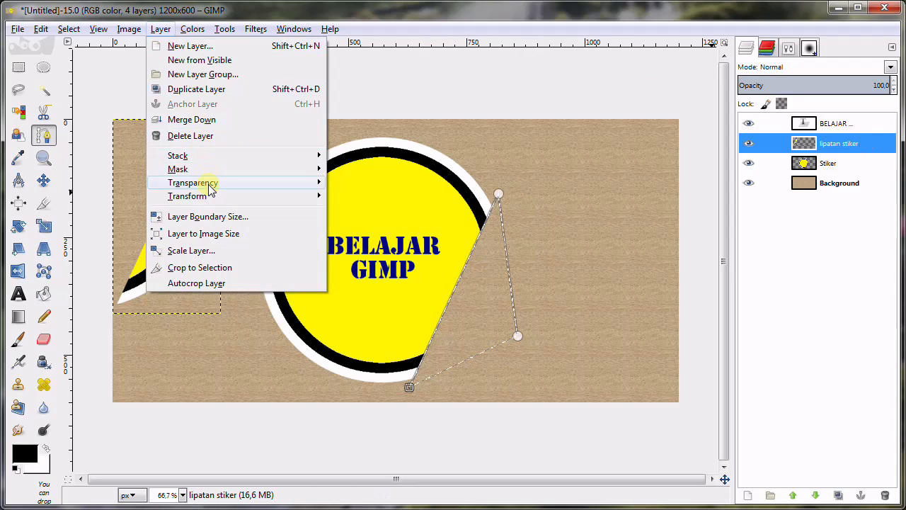
mouse_move(247, 182)
click(389, 275)
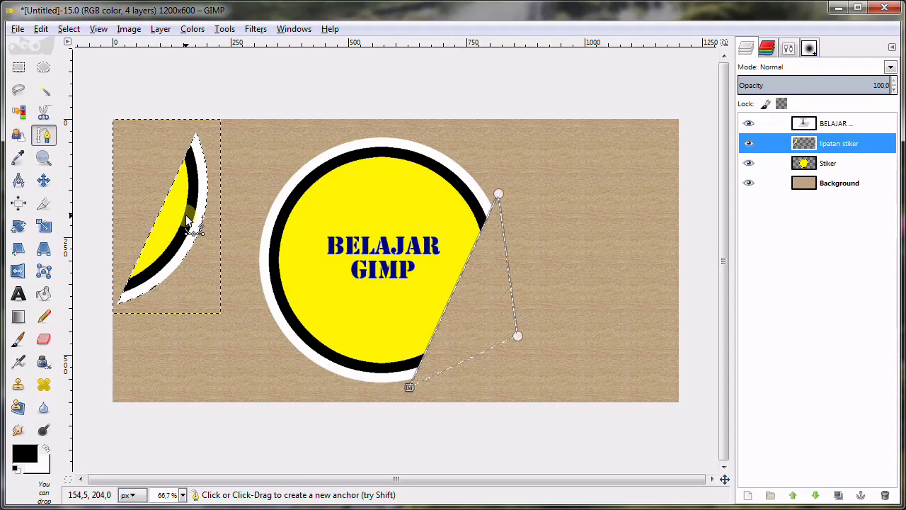
click(41, 30)
click(80, 250)
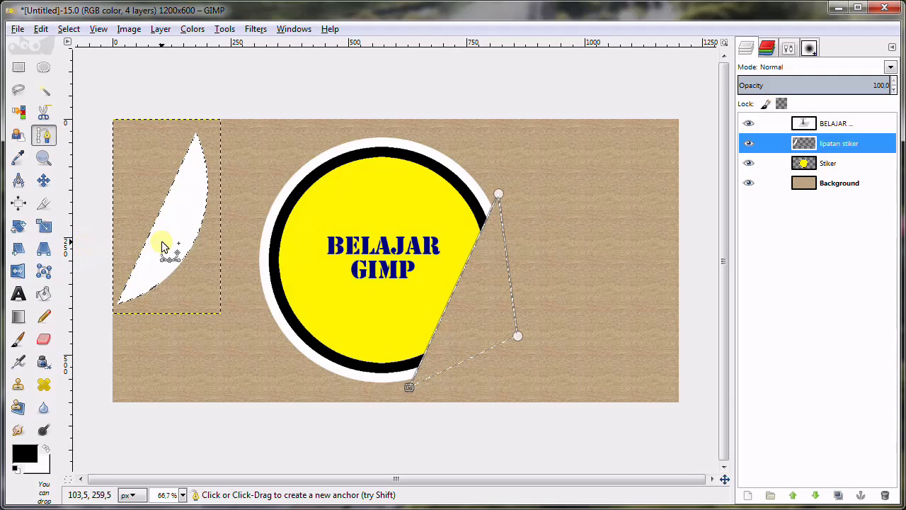
Rotate the selected white piece by 180 degrees
click(225, 29)
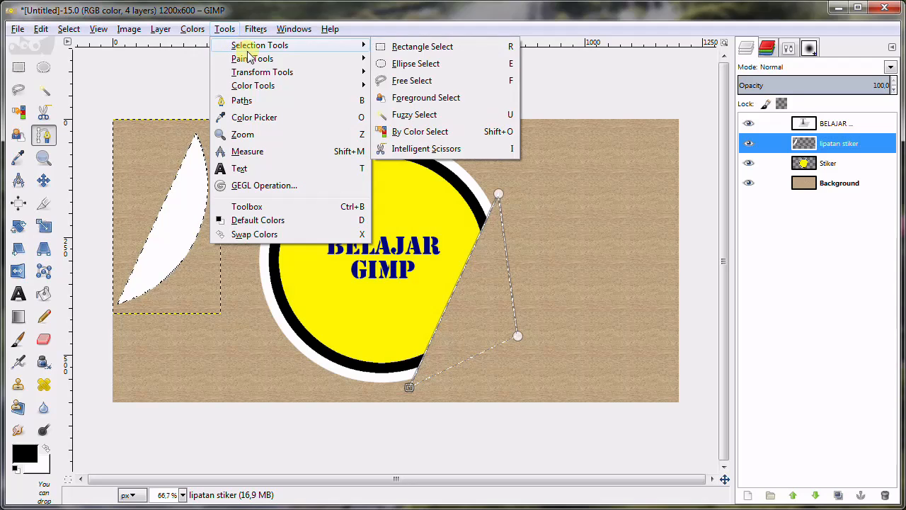
mouse_move(263, 74)
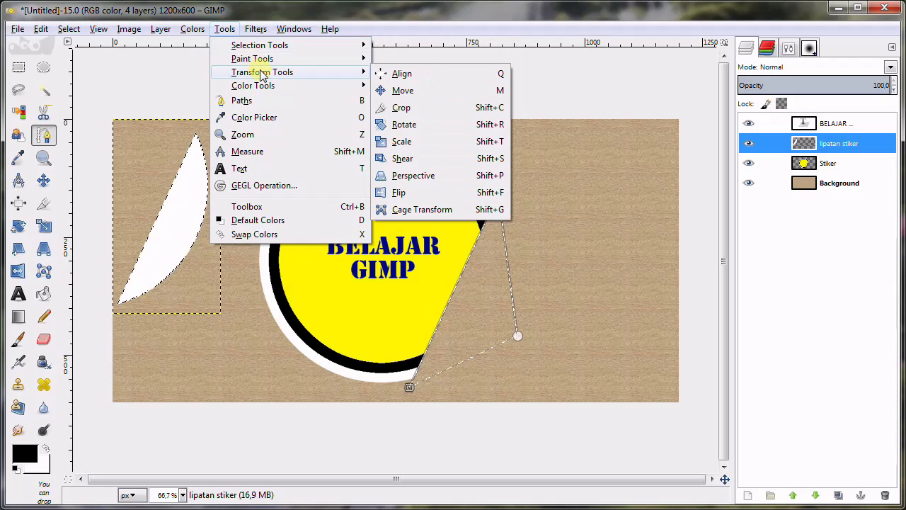
click(425, 126)
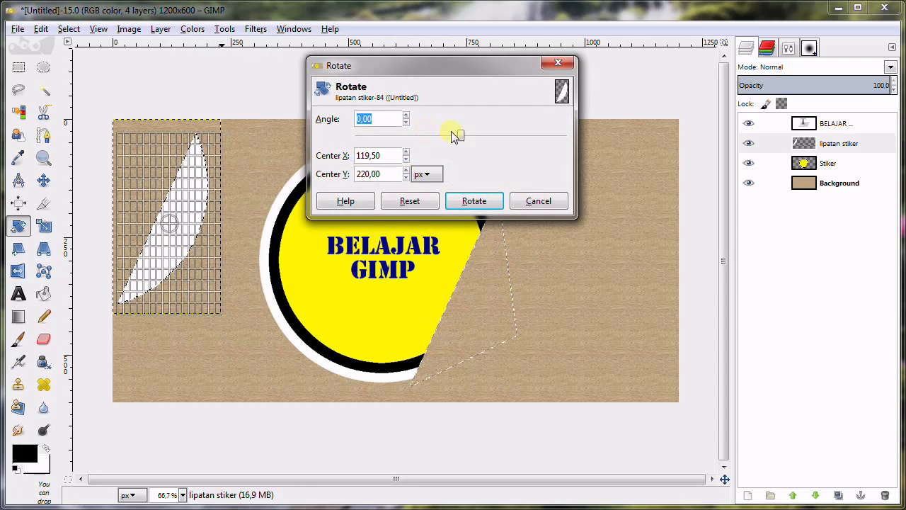
text(180)
click(473, 201)
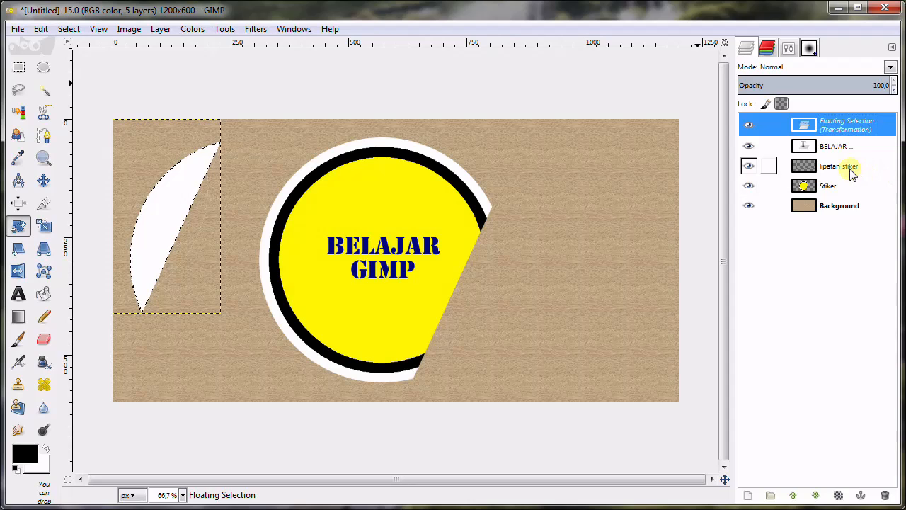
Convert the rotated floating selection to a new layer and move it so its straight side meets the sticker's cut edge
click(160, 29)
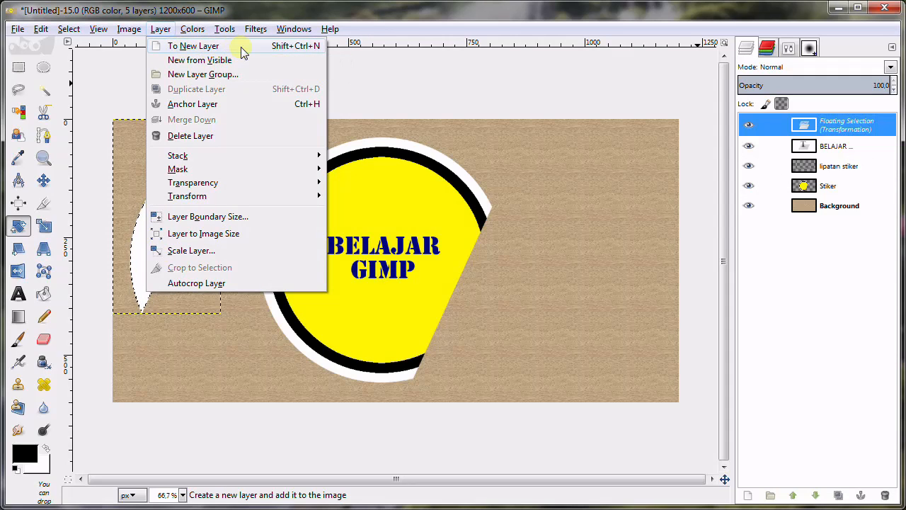
click(190, 46)
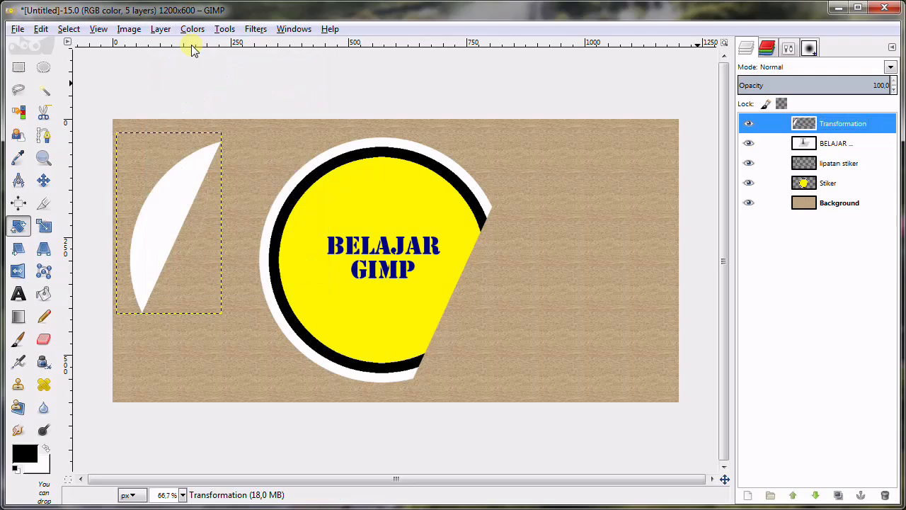
click(44, 181)
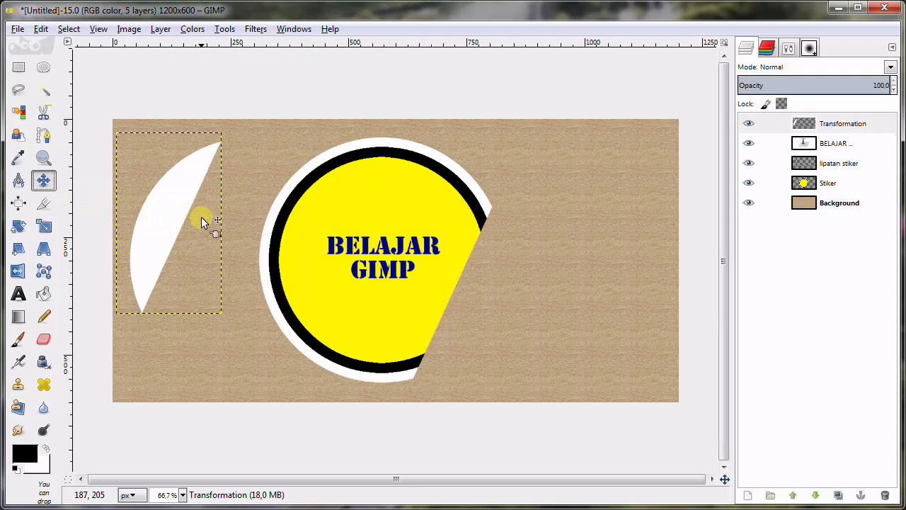
drag(162, 218, 434, 286)
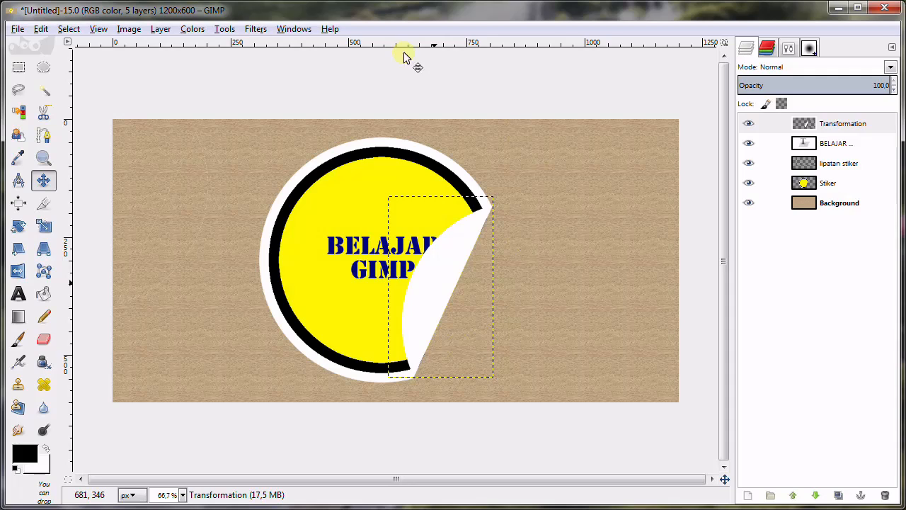
Create a transparent 1200 x 600 px layer named bayangan
click(160, 29)
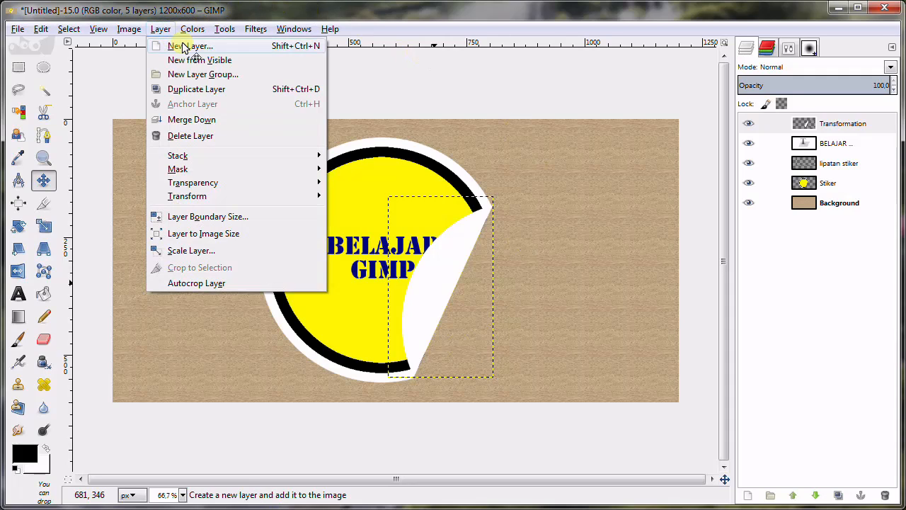
click(186, 48)
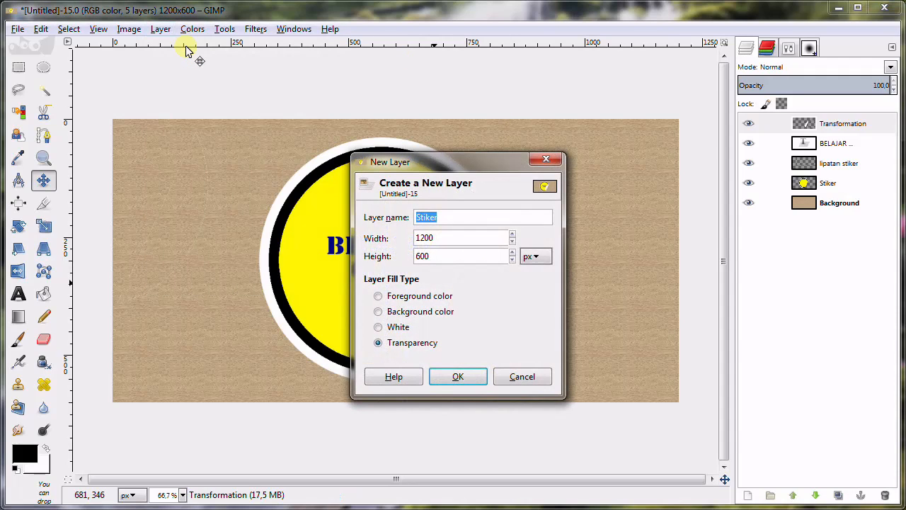
text(bayangan)
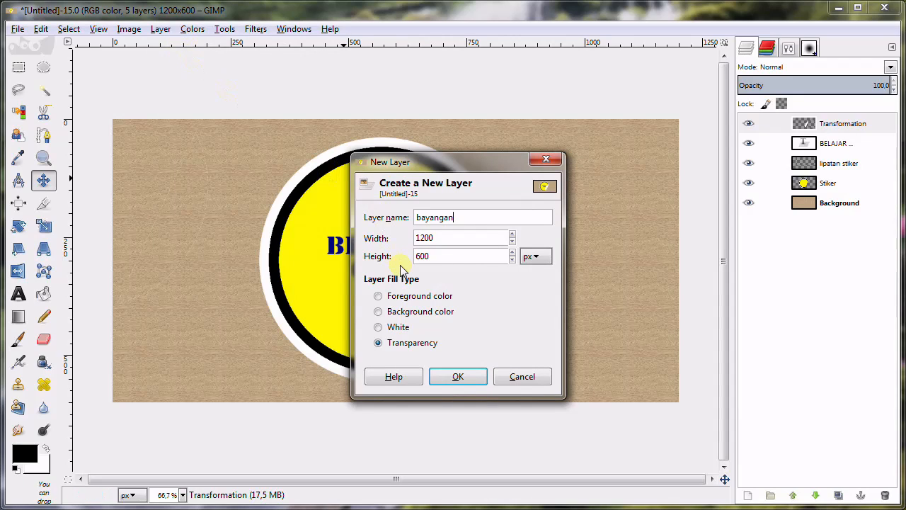
click(456, 378)
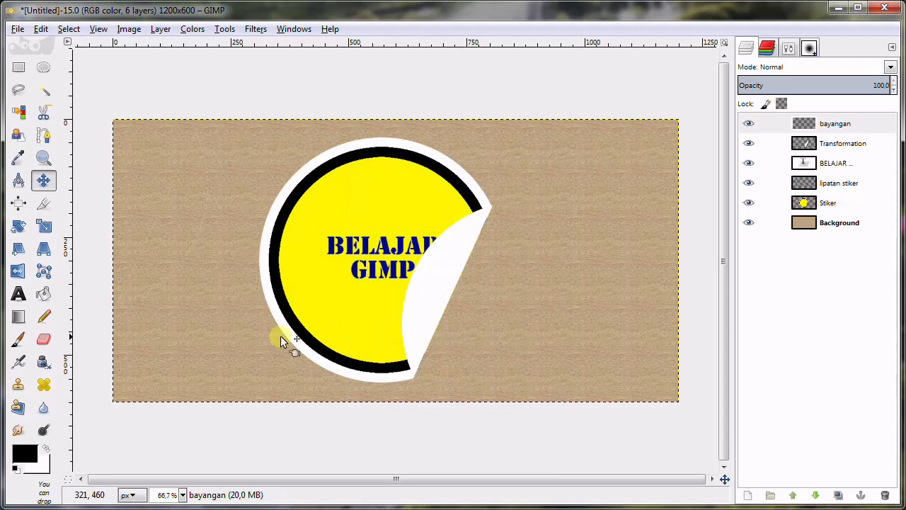
Choose the Airbrush tool and set its brush size to 50
click(19, 363)
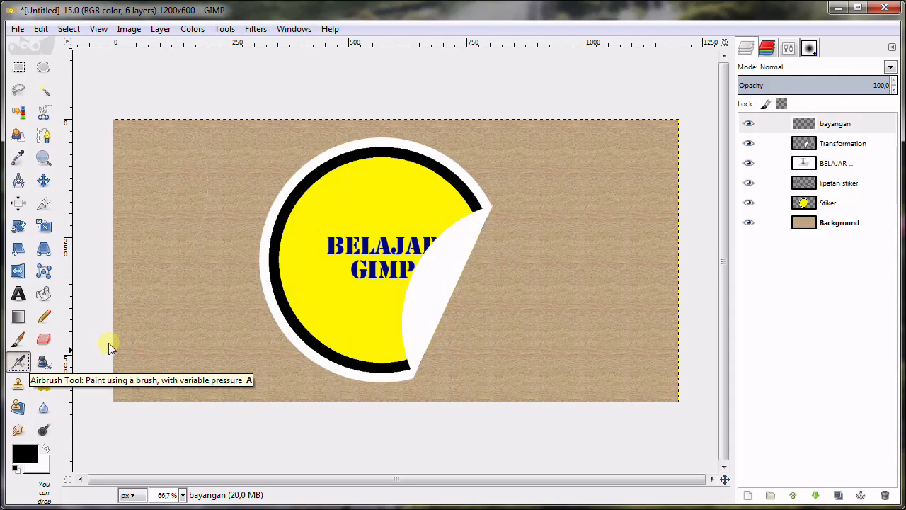
click(788, 48)
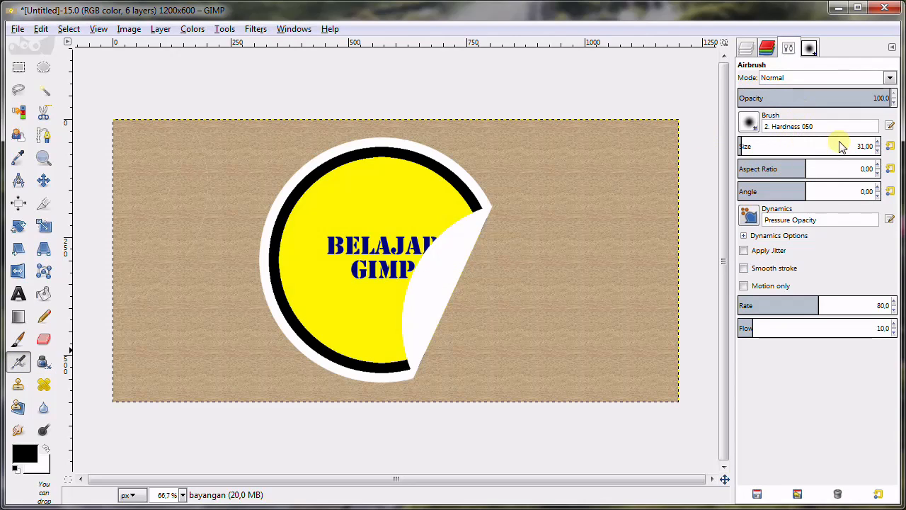
click(877, 142)
click(877, 142)
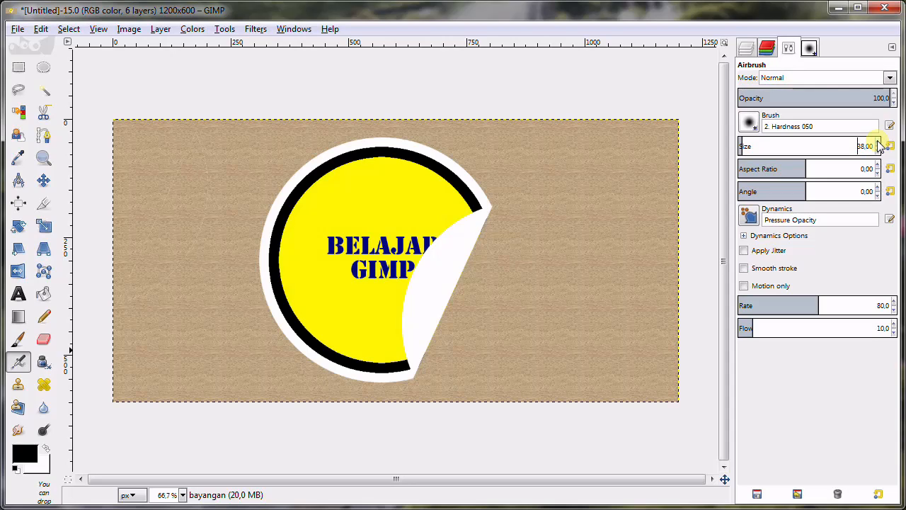
click(877, 142)
click(878, 142)
click(878, 142)
click(878, 143)
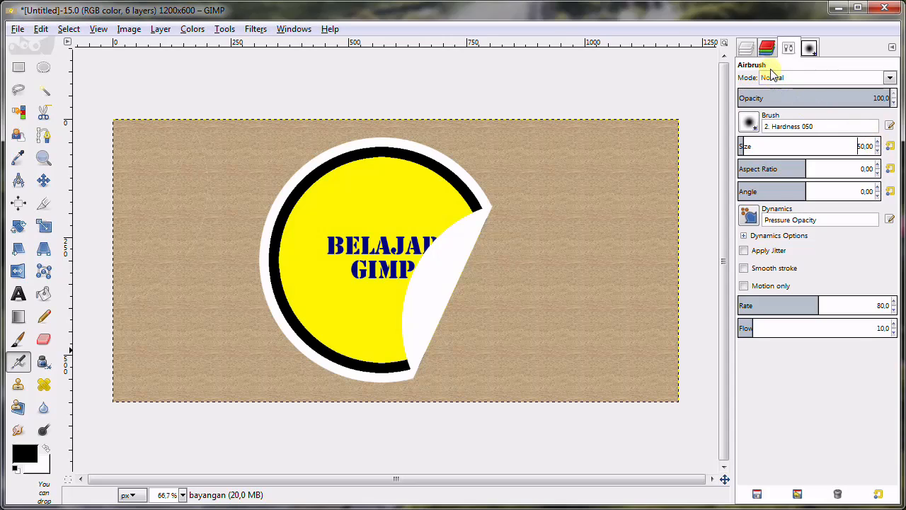
click(747, 49)
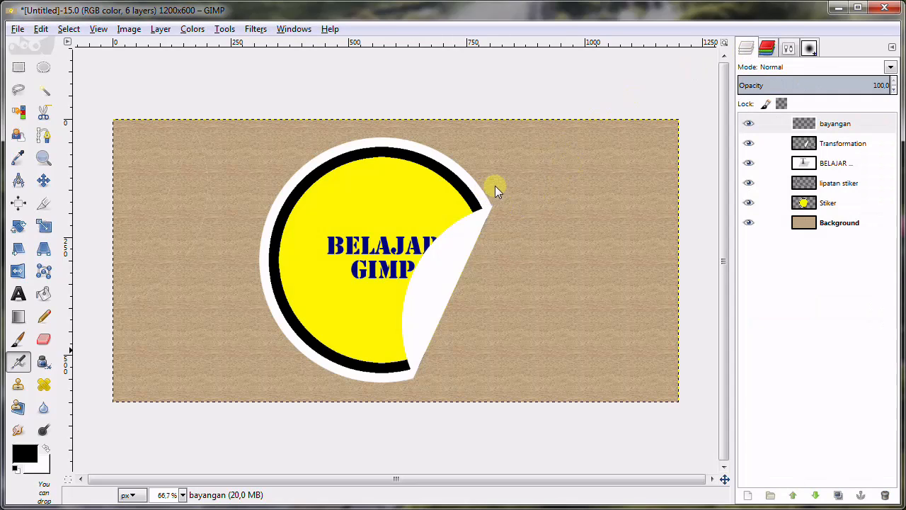
Try to add the opaque area of the bayangan layer to the selection
click(157, 29)
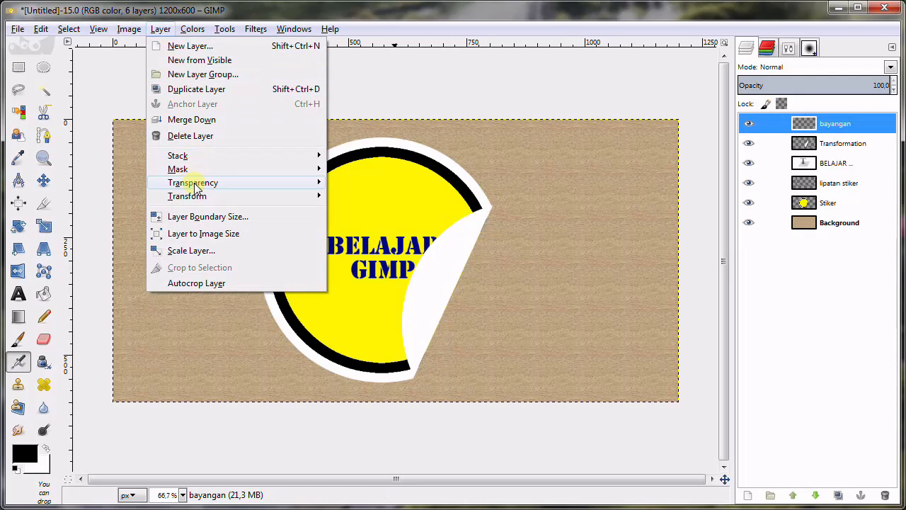
mouse_move(197, 185)
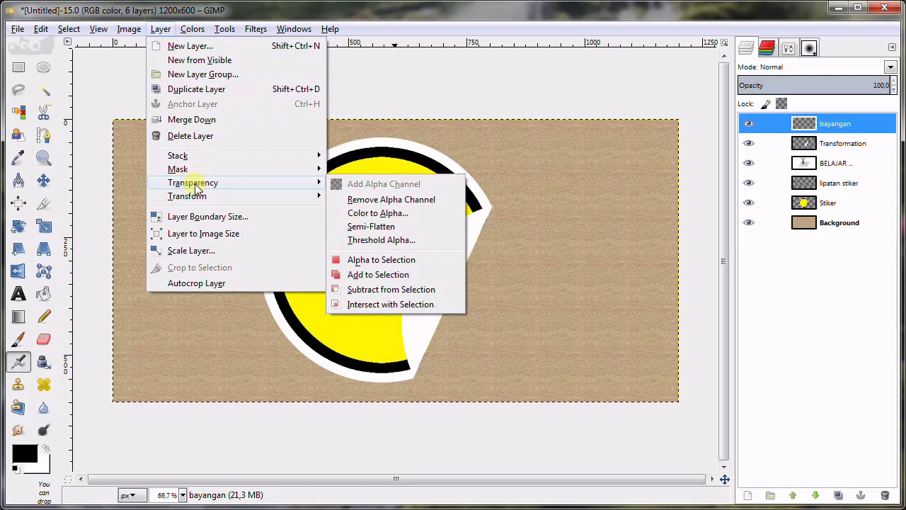
click(389, 274)
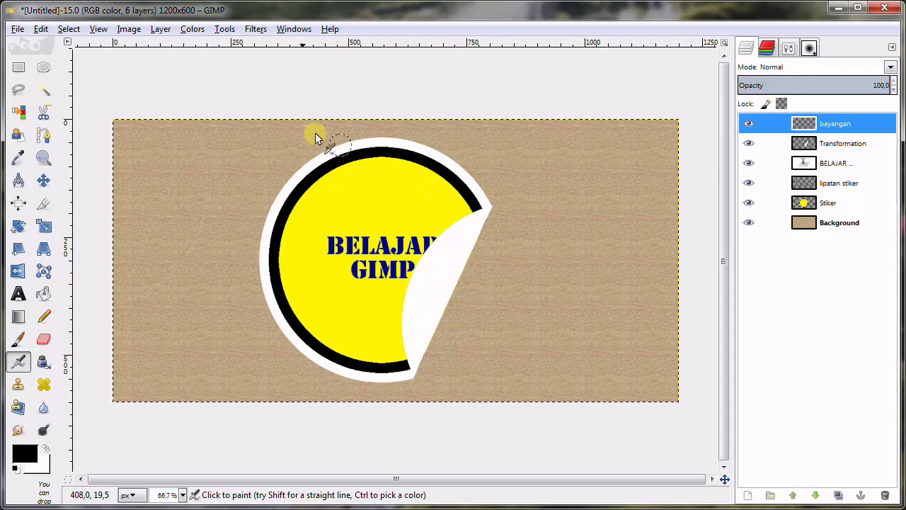
Add the opaque area of the Transformation layer to the selection so the white fold is outlined
click(831, 146)
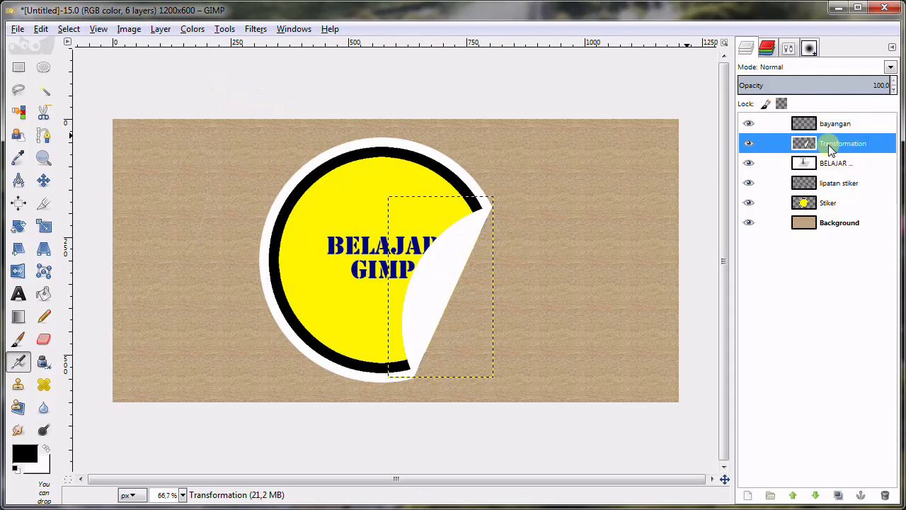
click(160, 29)
mouse_move(206, 183)
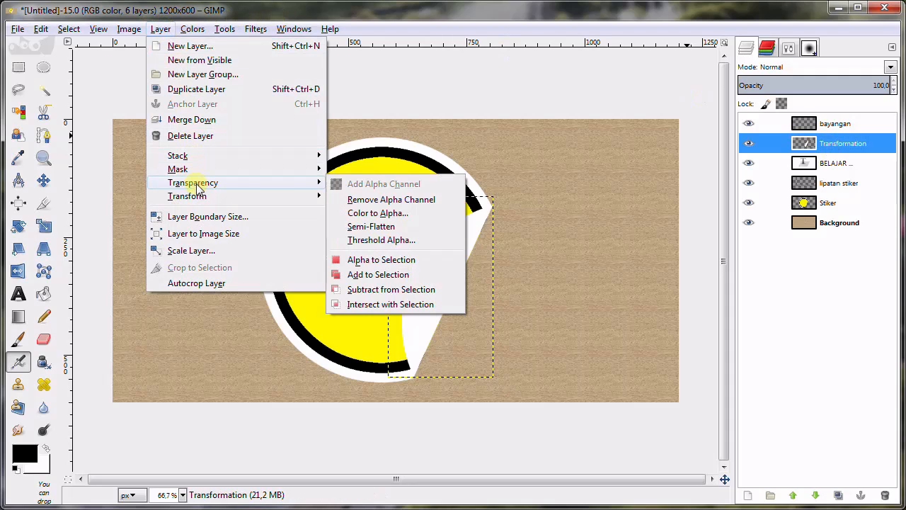
click(372, 274)
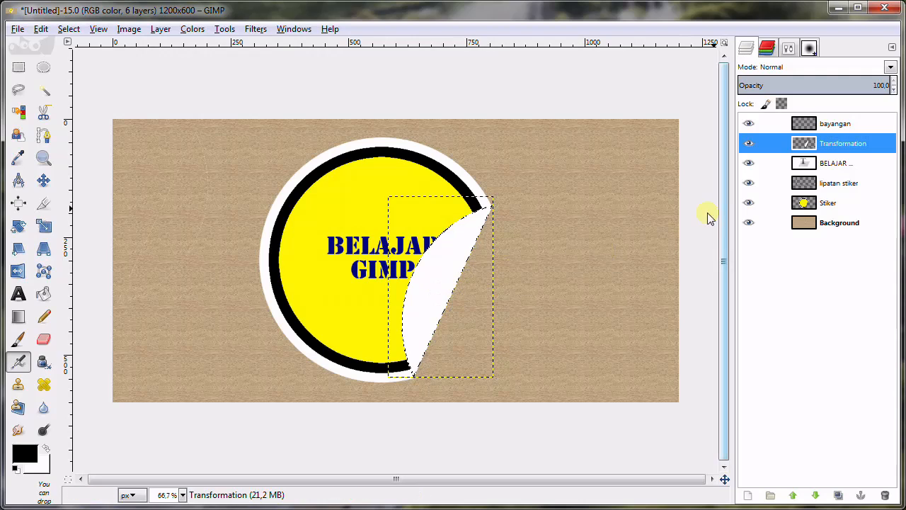
On the bayangan layer, airbrush a straight black line along the fold's straight edge, from above its upper tip to below its lower tip
click(832, 126)
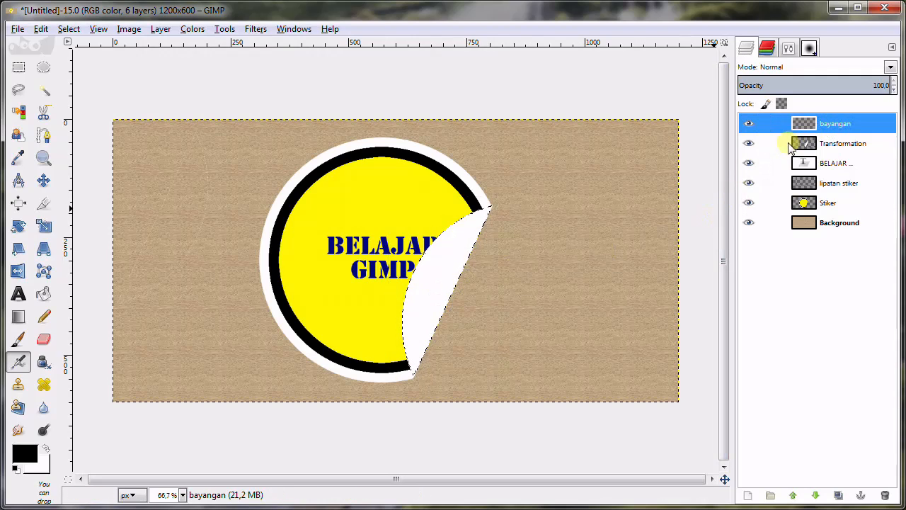
click(494, 188)
key(shift)
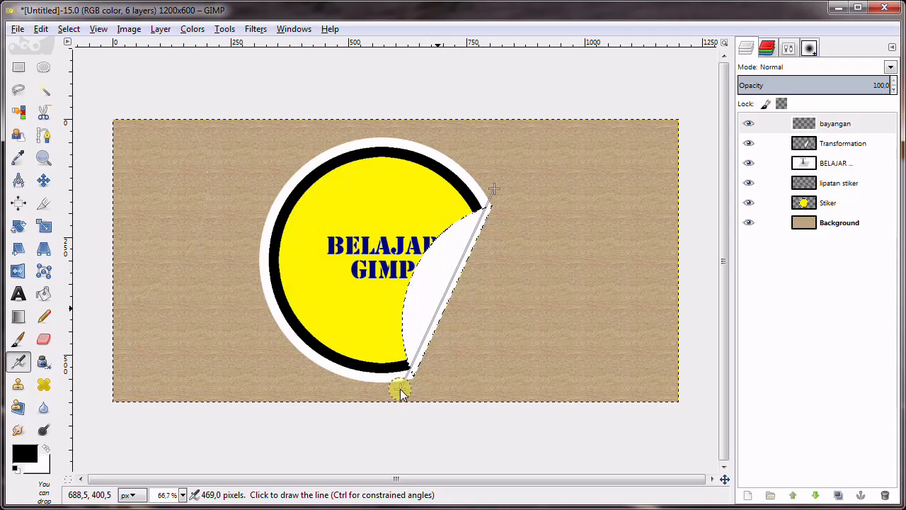
shift+click(399, 389)
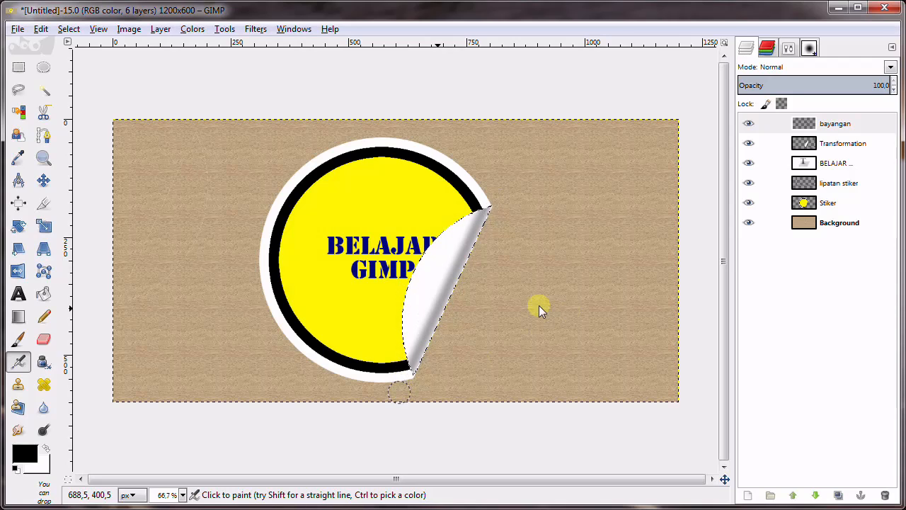
Clear the selection around the fold and switch to the Move tool
click(69, 29)
click(77, 45)
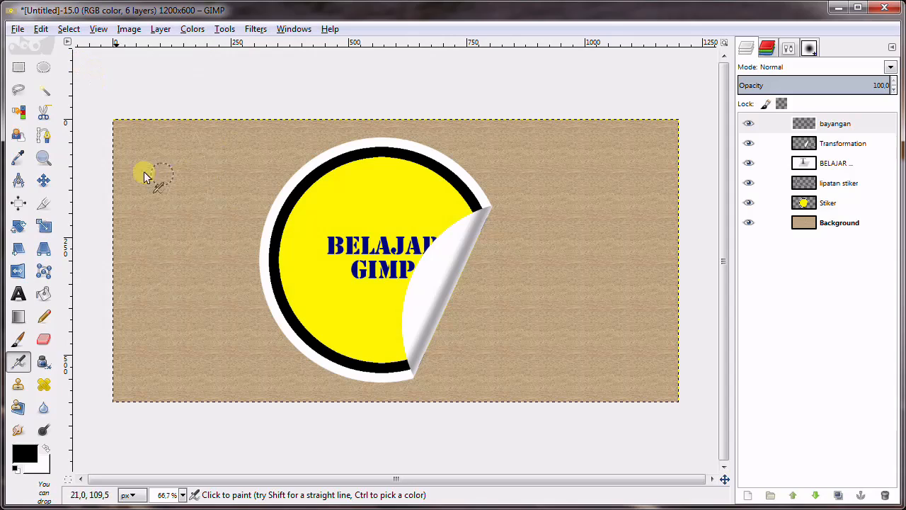
click(43, 181)
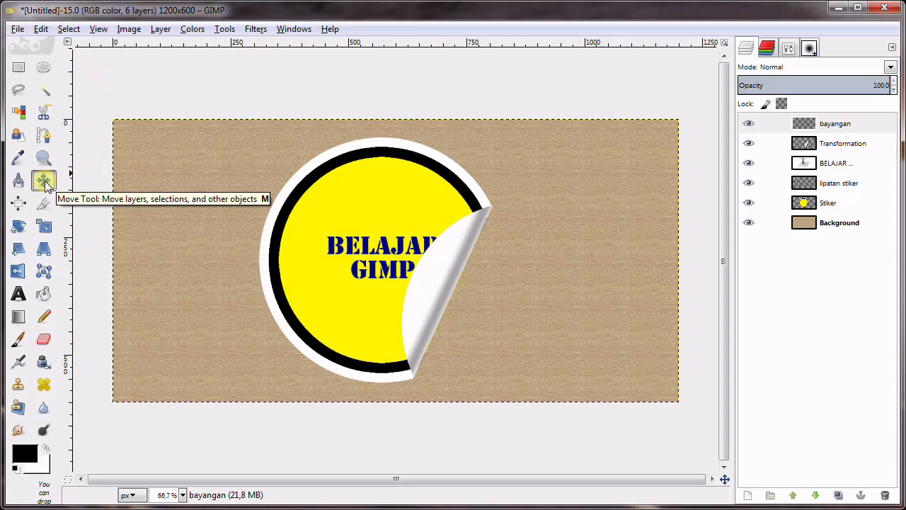
Add a bevel with thickness 8 to the Stiker layer, working on a copy of the image
click(850, 206)
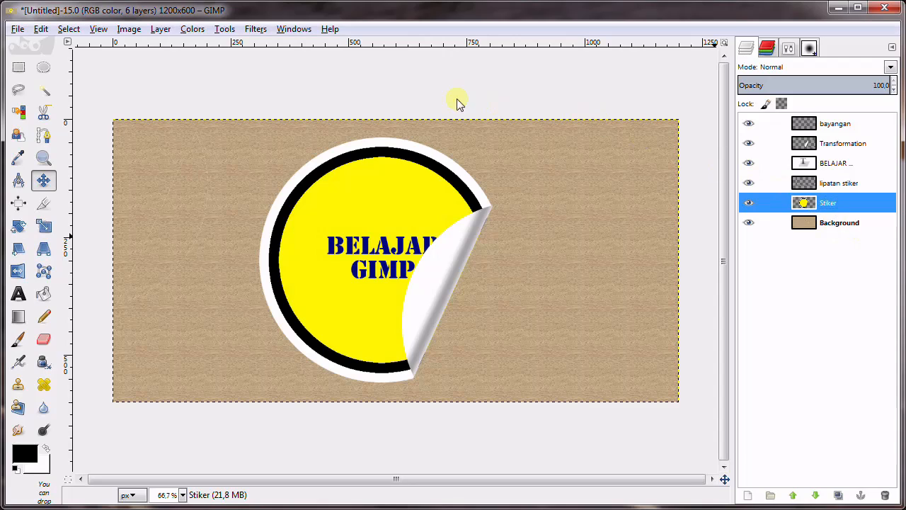
click(256, 30)
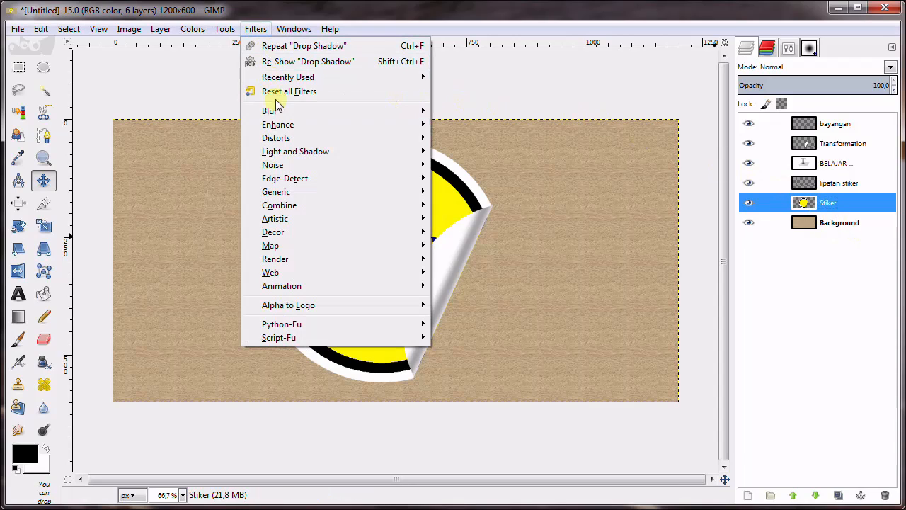
mouse_move(300, 234)
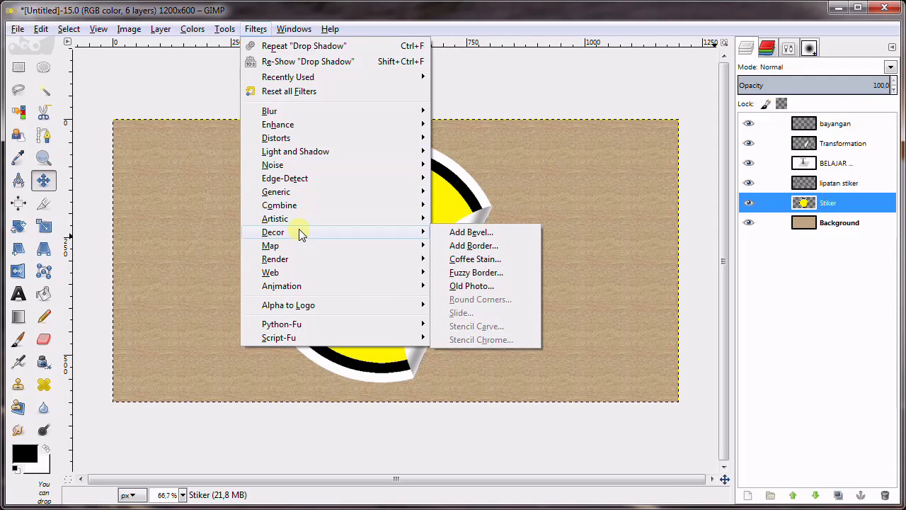
click(499, 233)
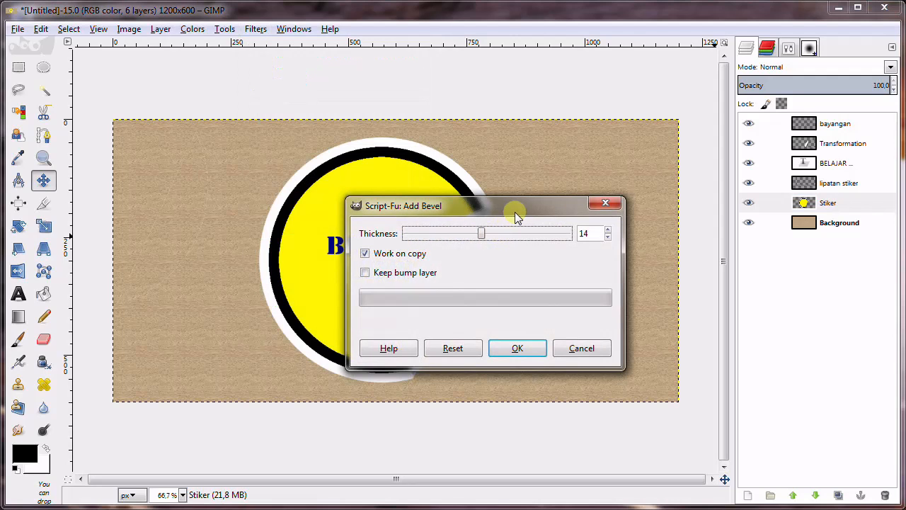
drag(517, 213, 705, 139)
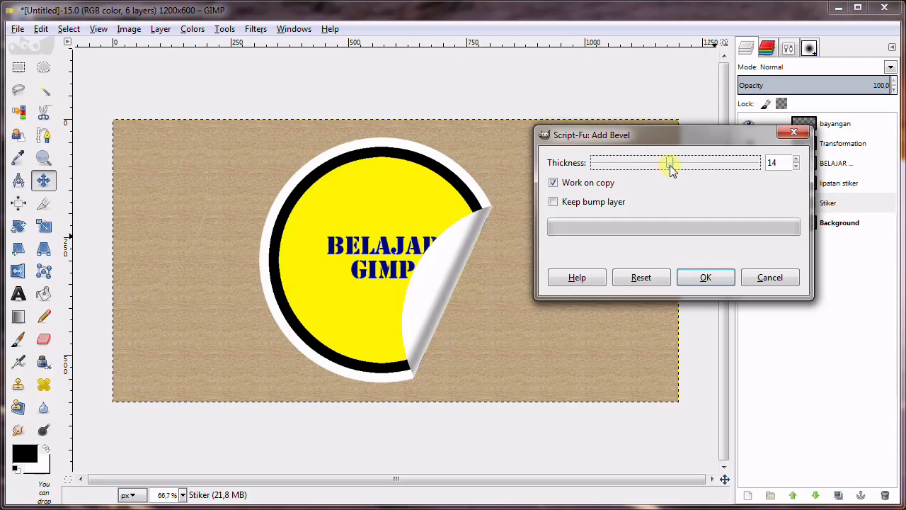
drag(671, 167, 639, 182)
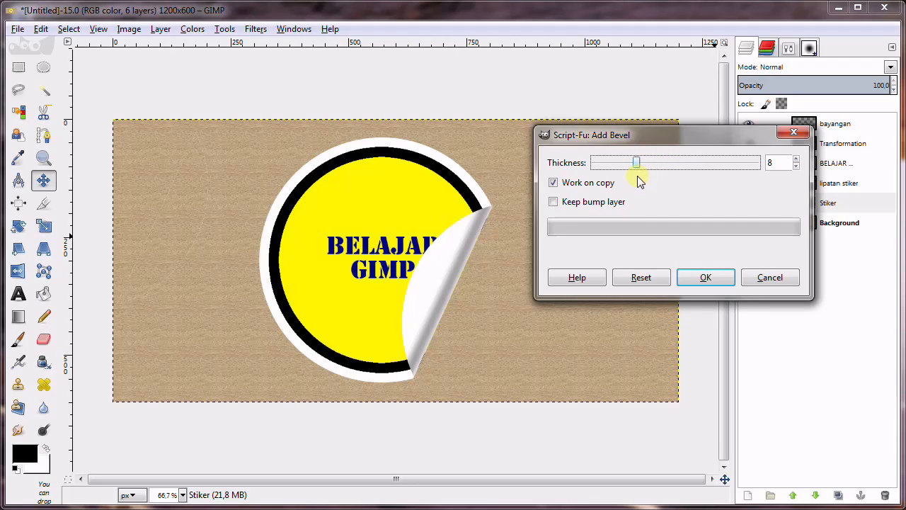
click(710, 281)
click(711, 280)
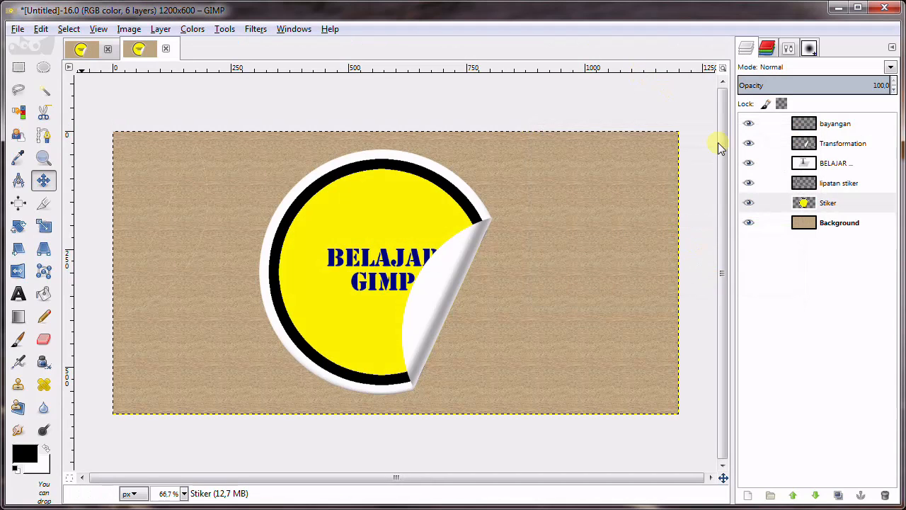
In the bevelled copy, add the opaque area of the Stiker layer to the selection
click(811, 206)
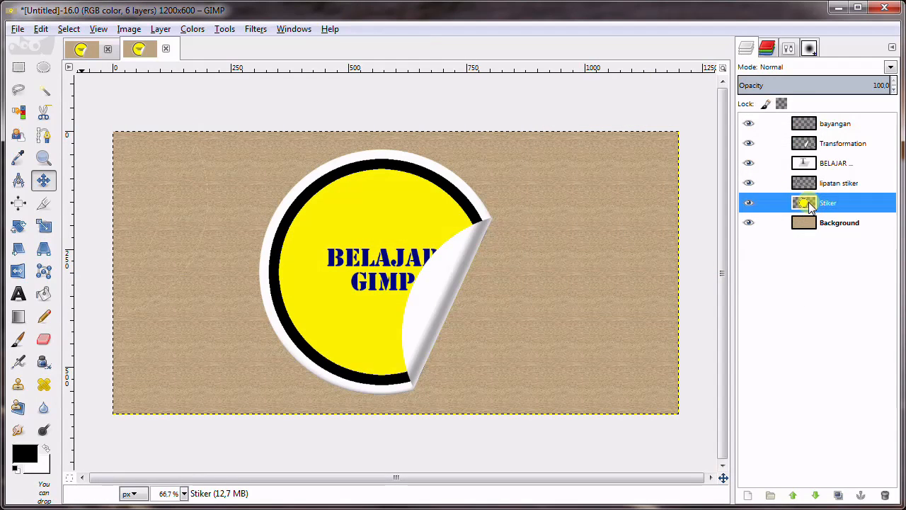
click(160, 29)
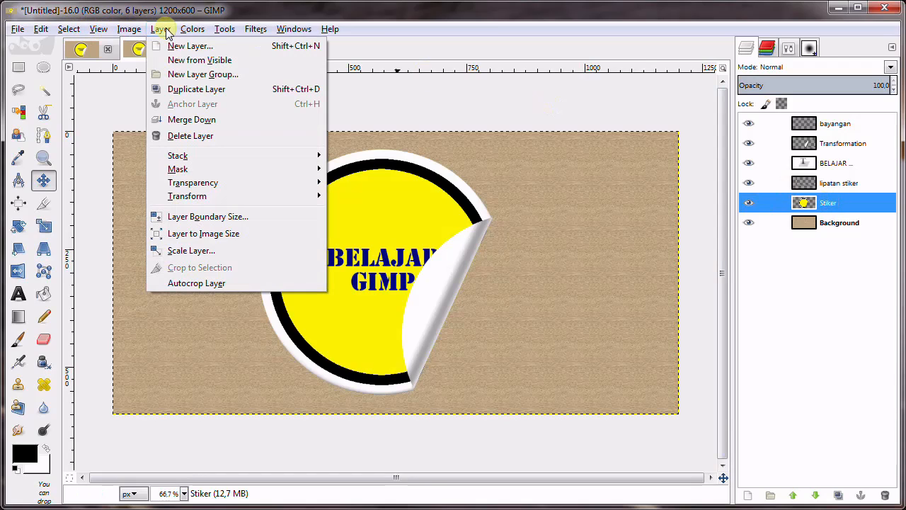
mouse_move(223, 186)
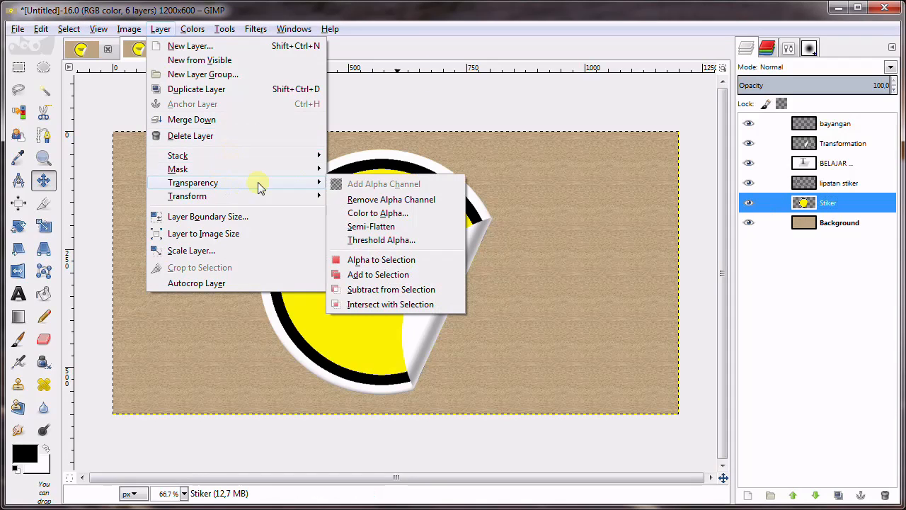
click(403, 275)
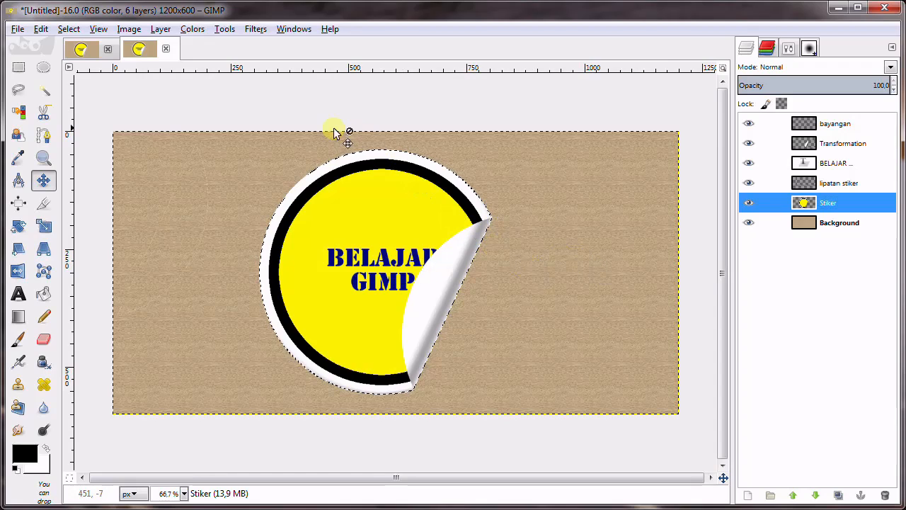
Apply a black drop shadow to the selected sticker with X and Y offsets 4, blur radius 15 and opacity 60, and clear the selection
click(256, 29)
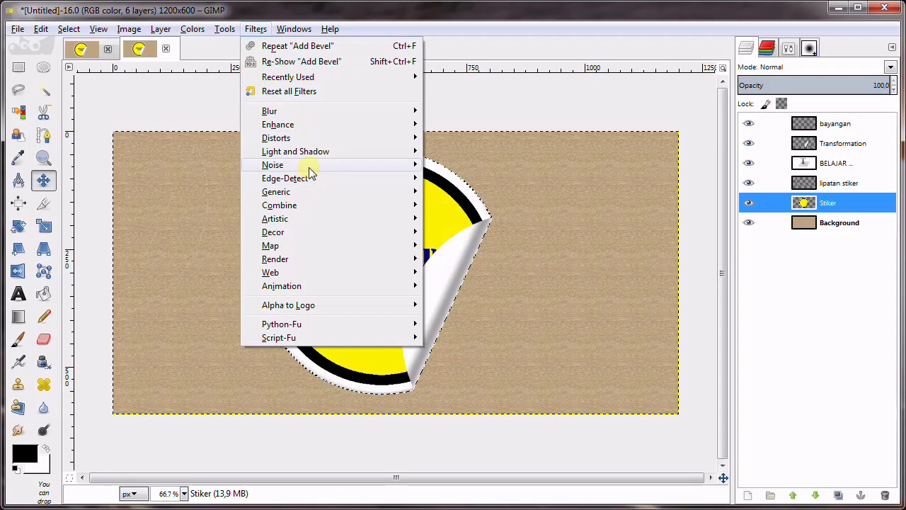
mouse_move(310, 150)
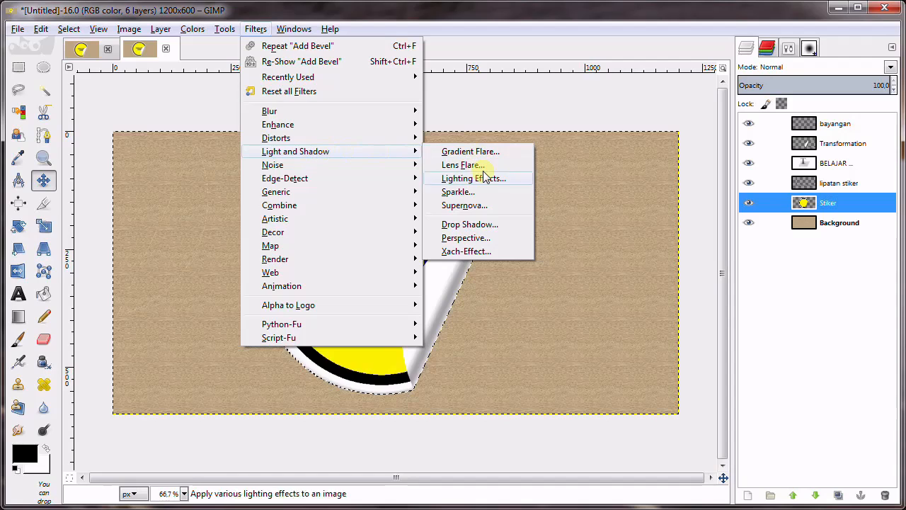
click(469, 224)
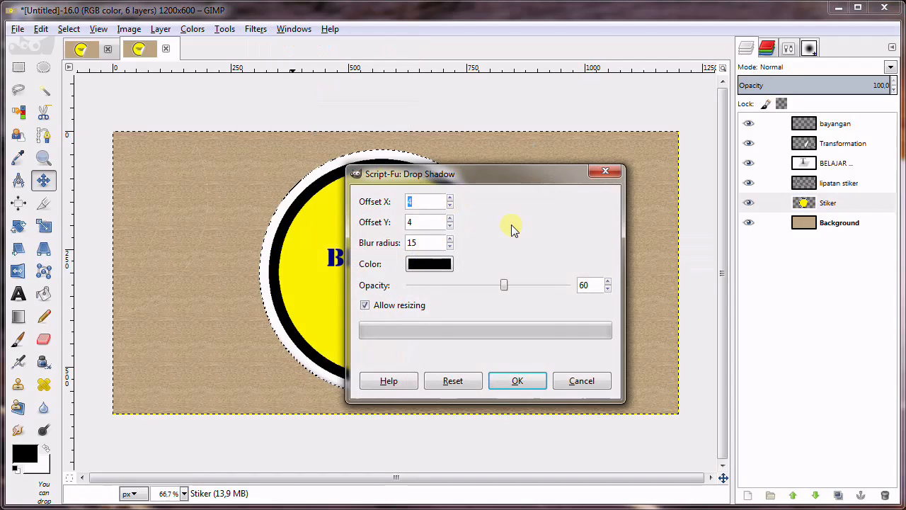
drag(518, 180, 577, 155)
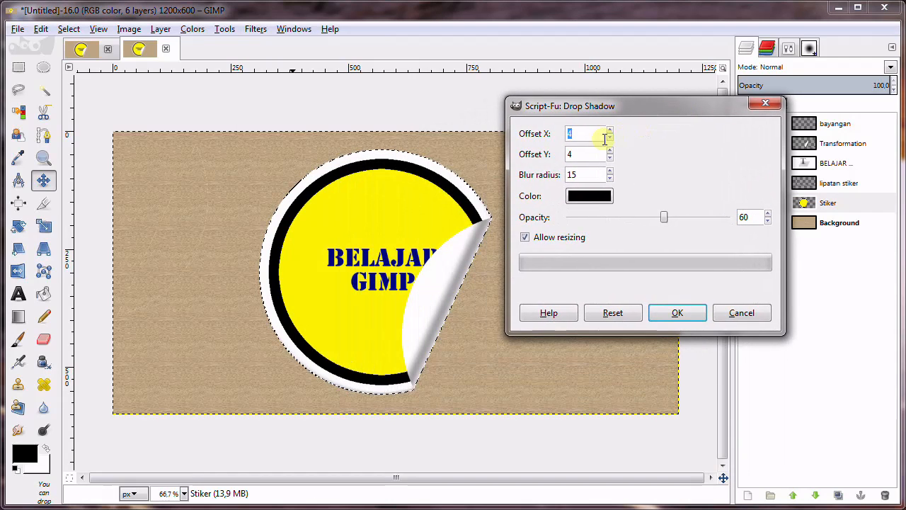
click(587, 155)
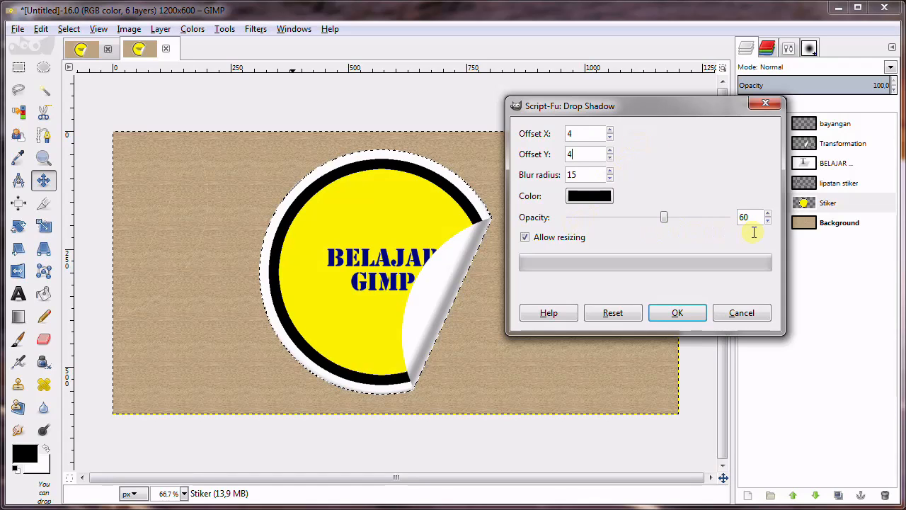
click(679, 313)
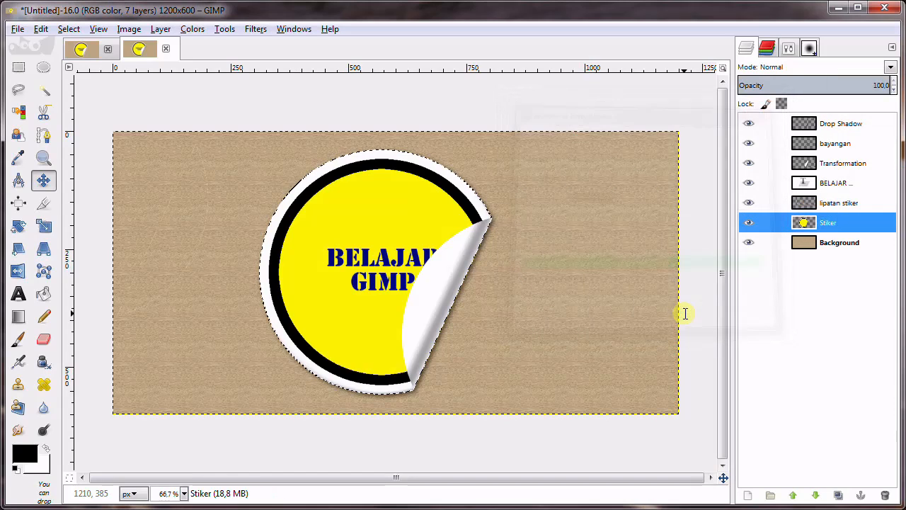
click(68, 29)
click(84, 64)
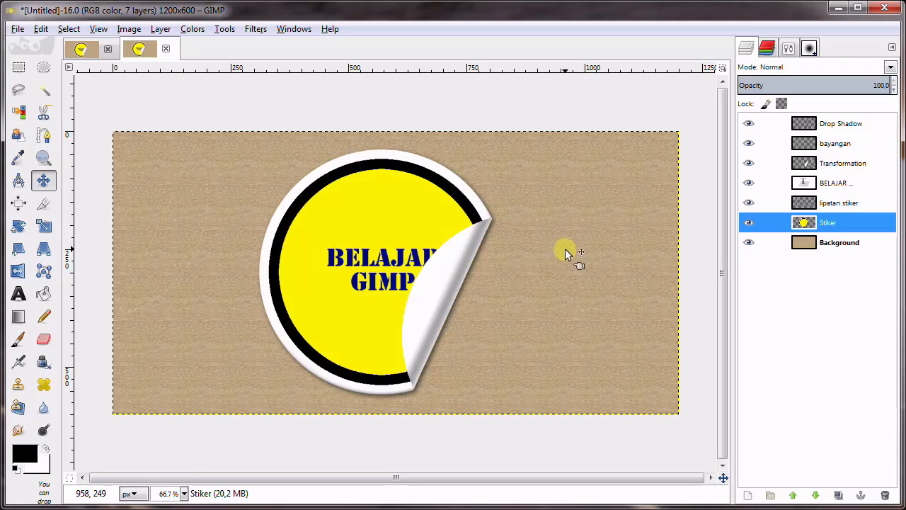